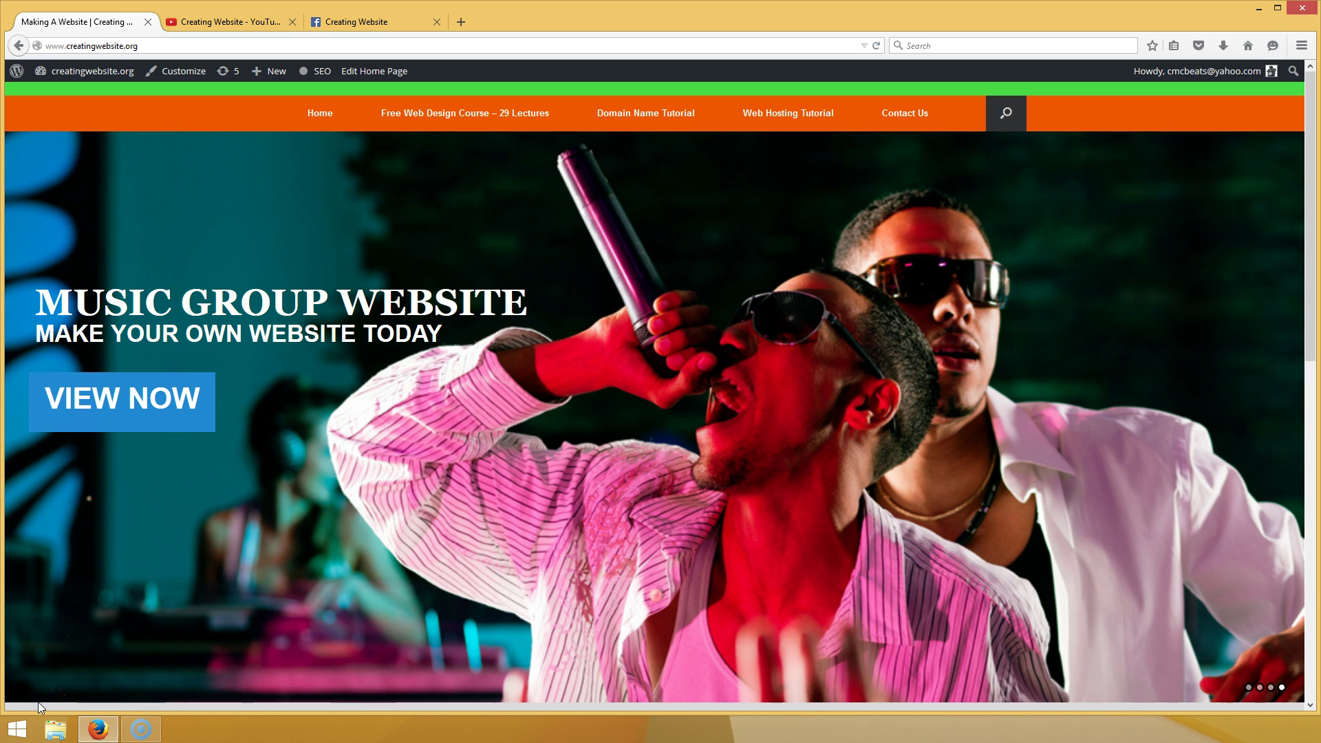
Go to the admin Themes page, where Vantage Premium is the active theme
click(69, 737)
scroll(547, 515, down, 10)
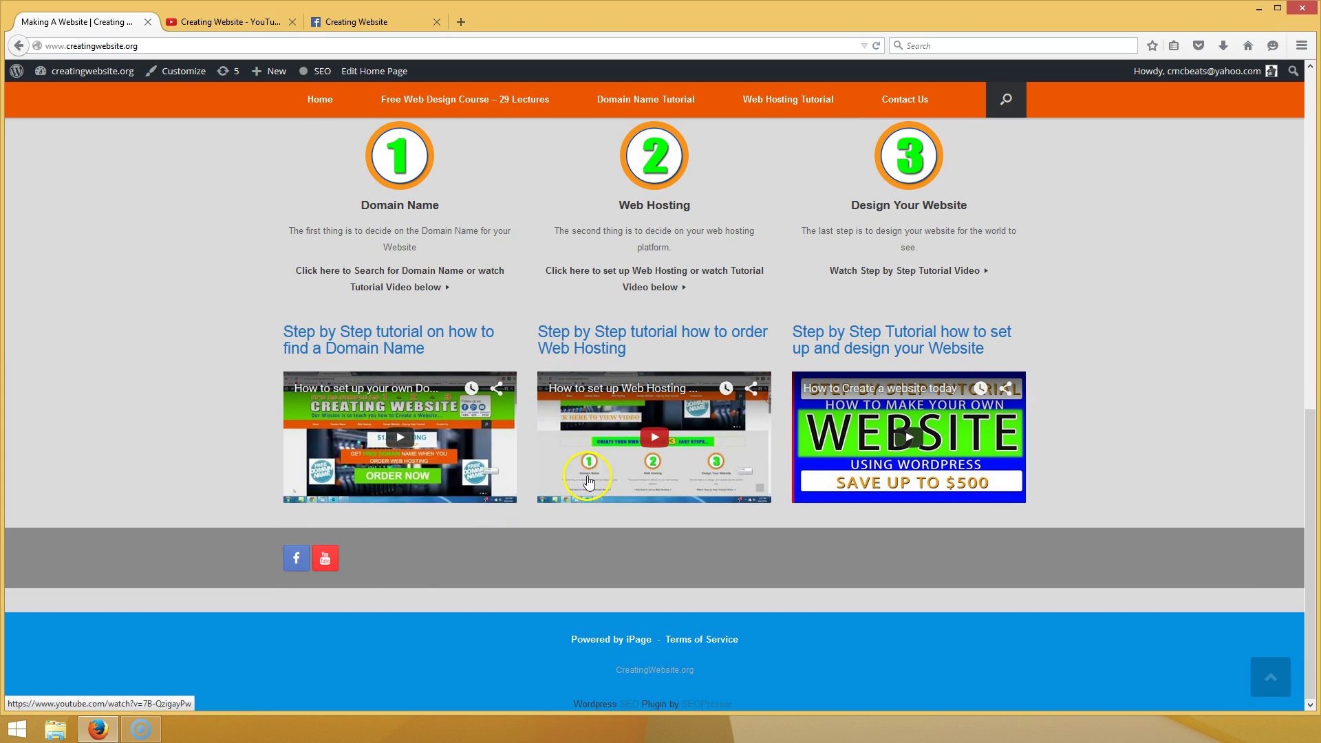
mouse_move(91, 70)
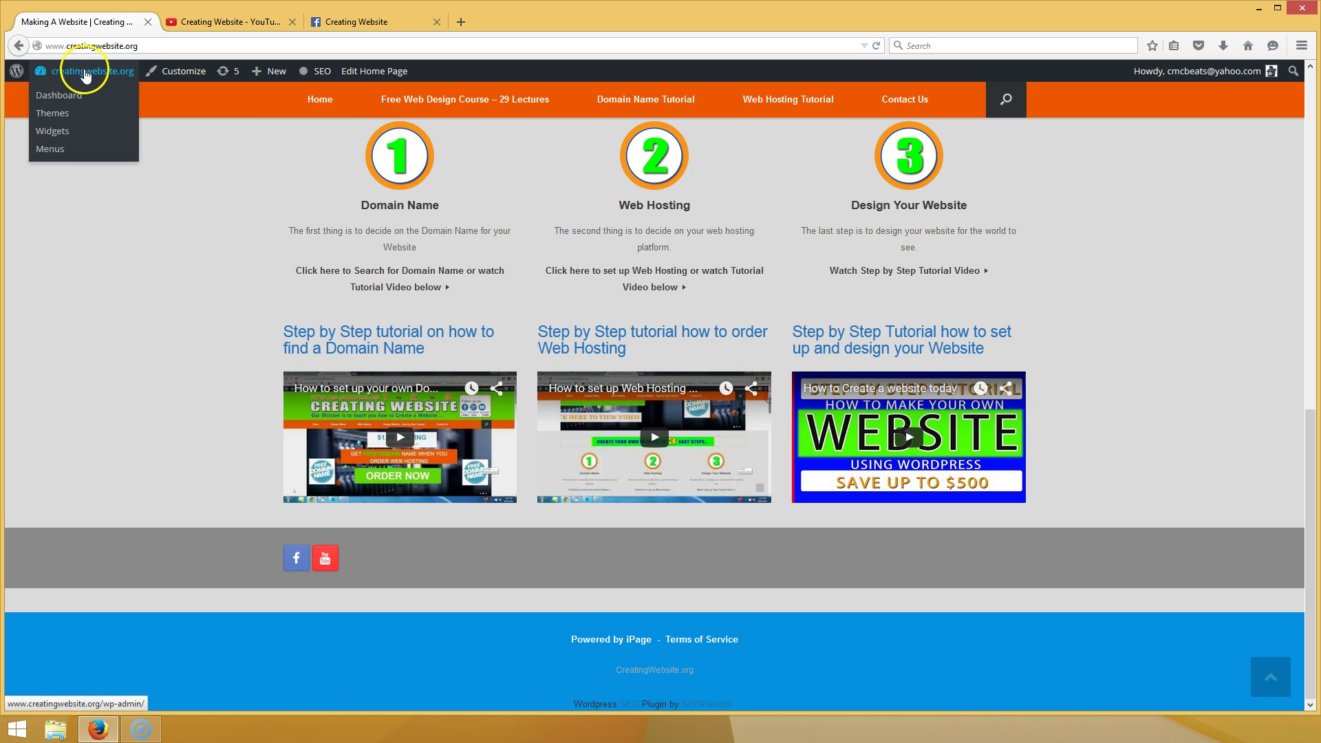
click(59, 95)
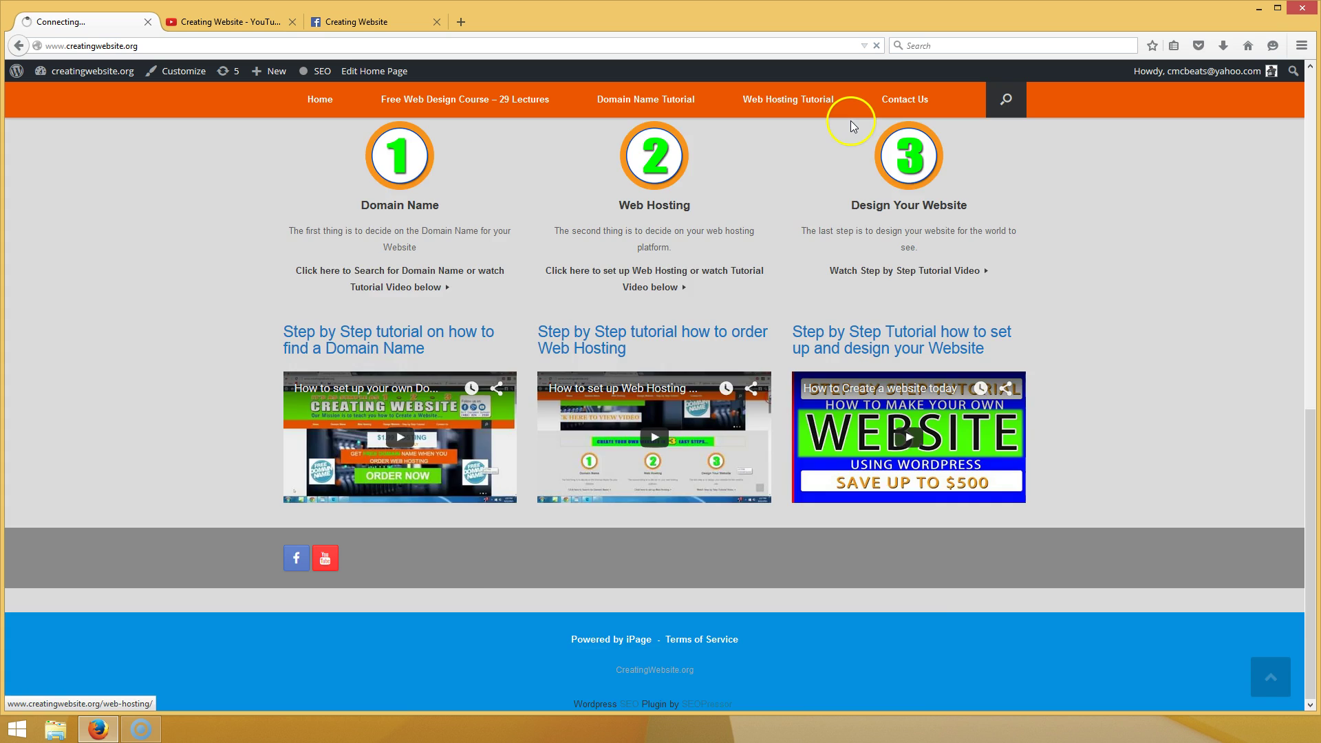
scroll(929, 166, up, 10)
scroll(835, 289, down, 3)
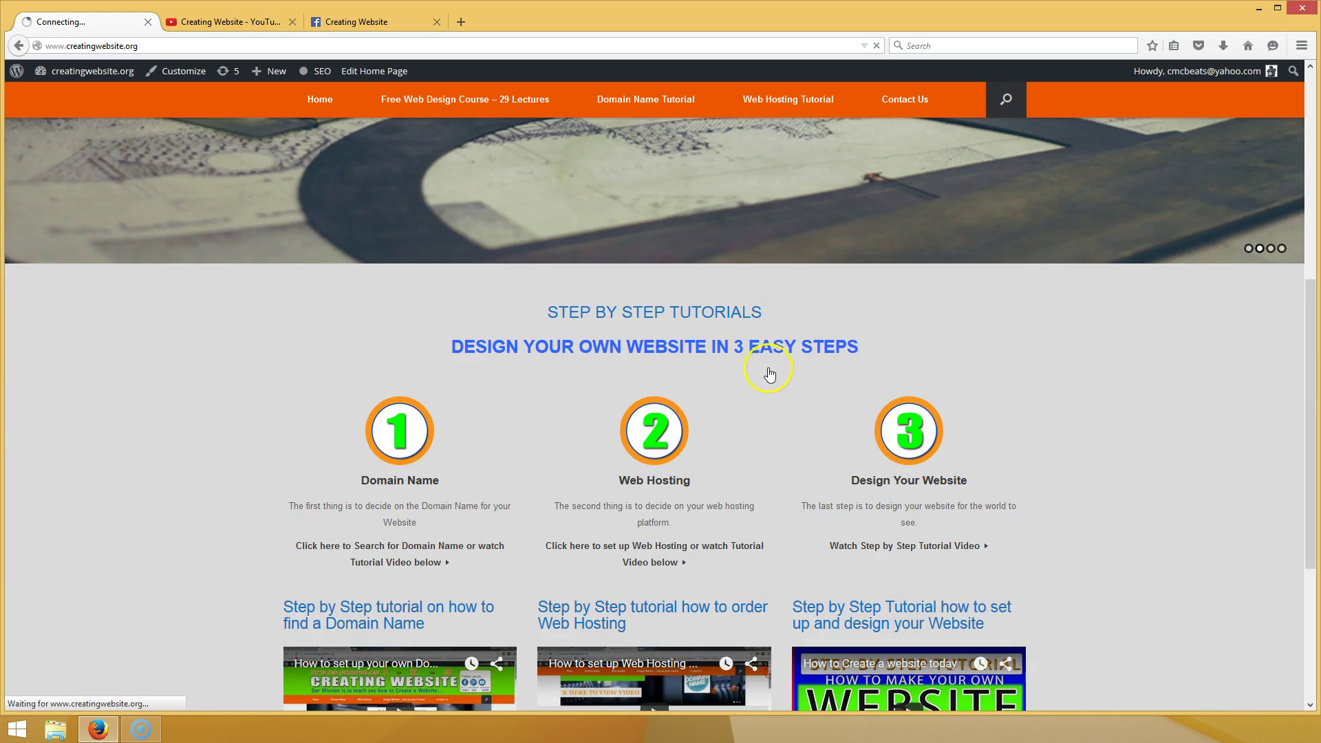
scroll(758, 268, down, 2)
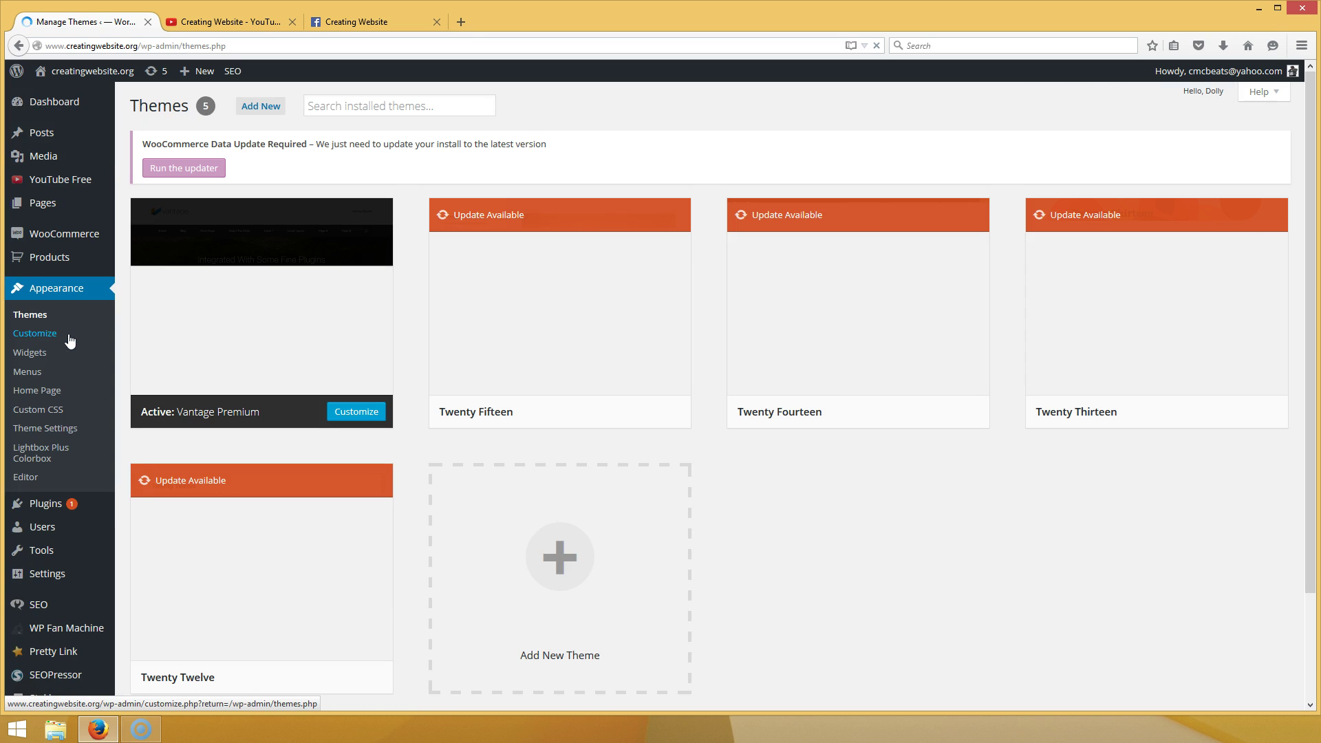
Open the Home Page builder and review the existing Vantage Social Media widget's settings
click(46, 392)
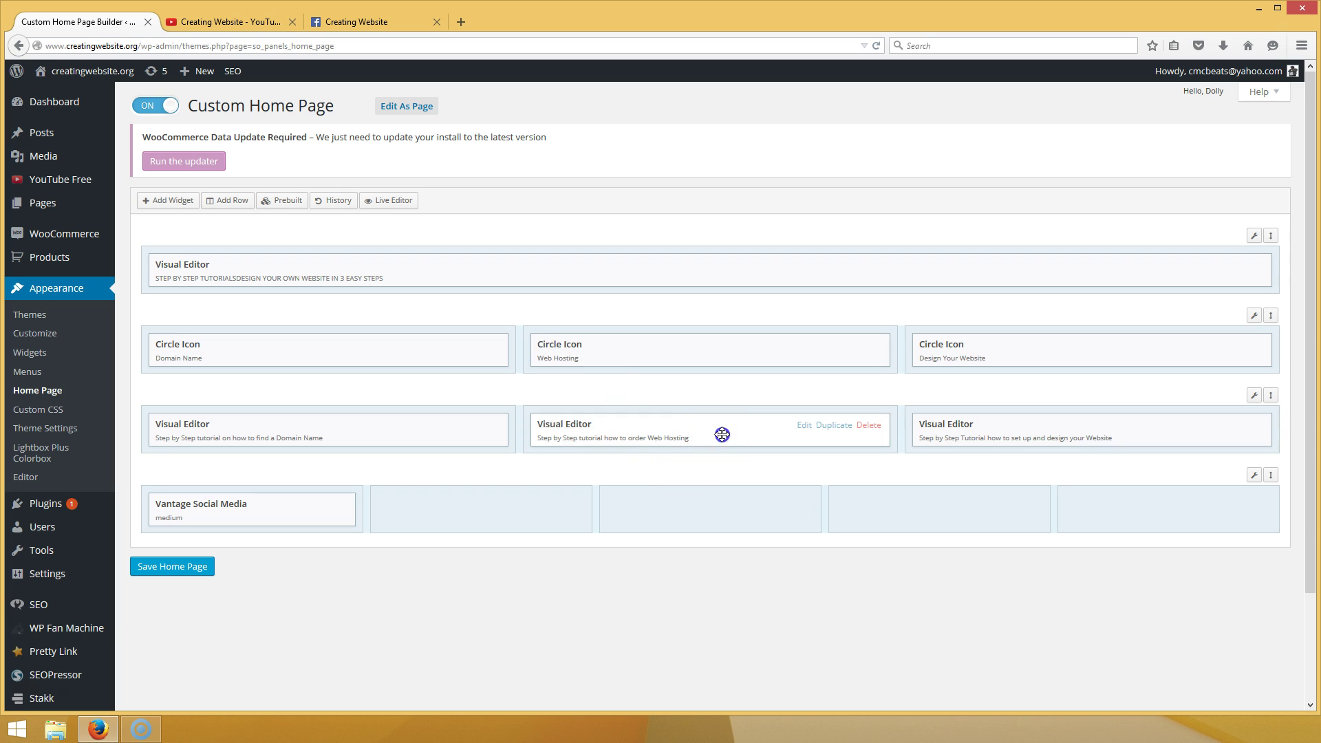
click(734, 502)
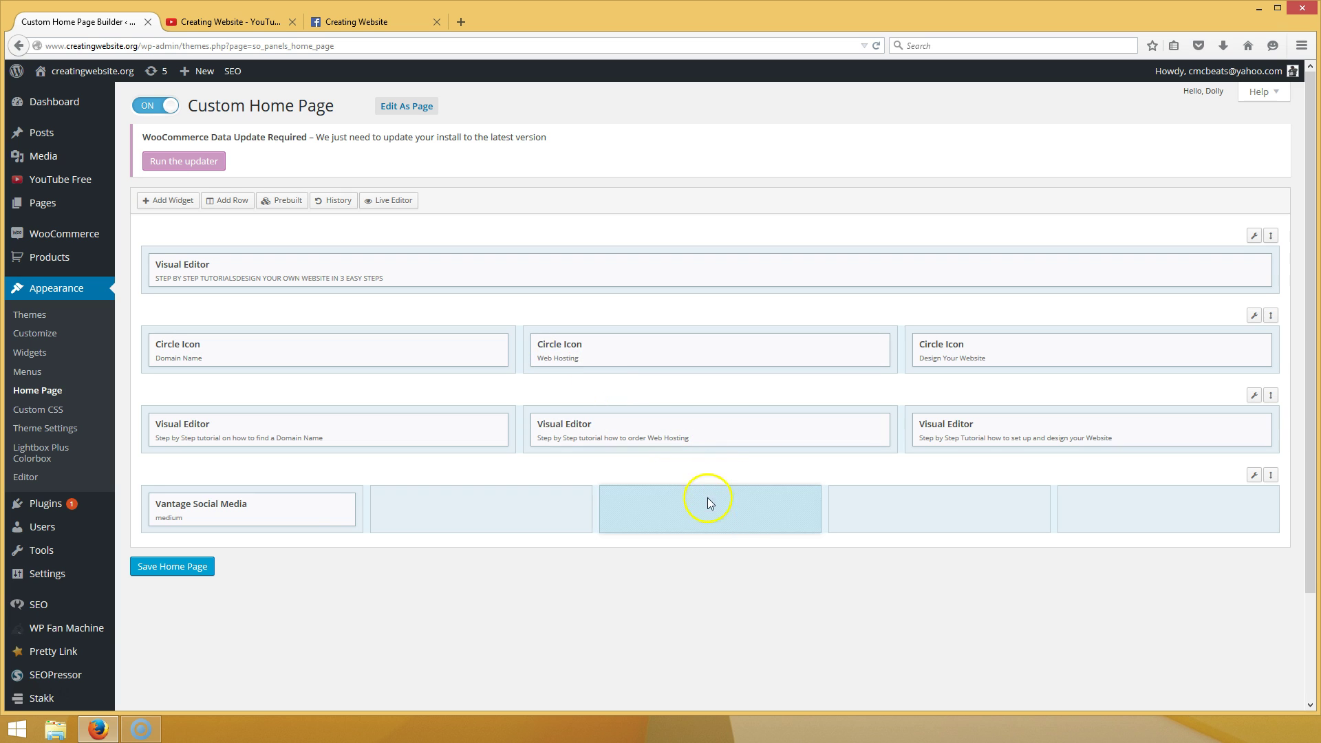
mouse_move(253, 509)
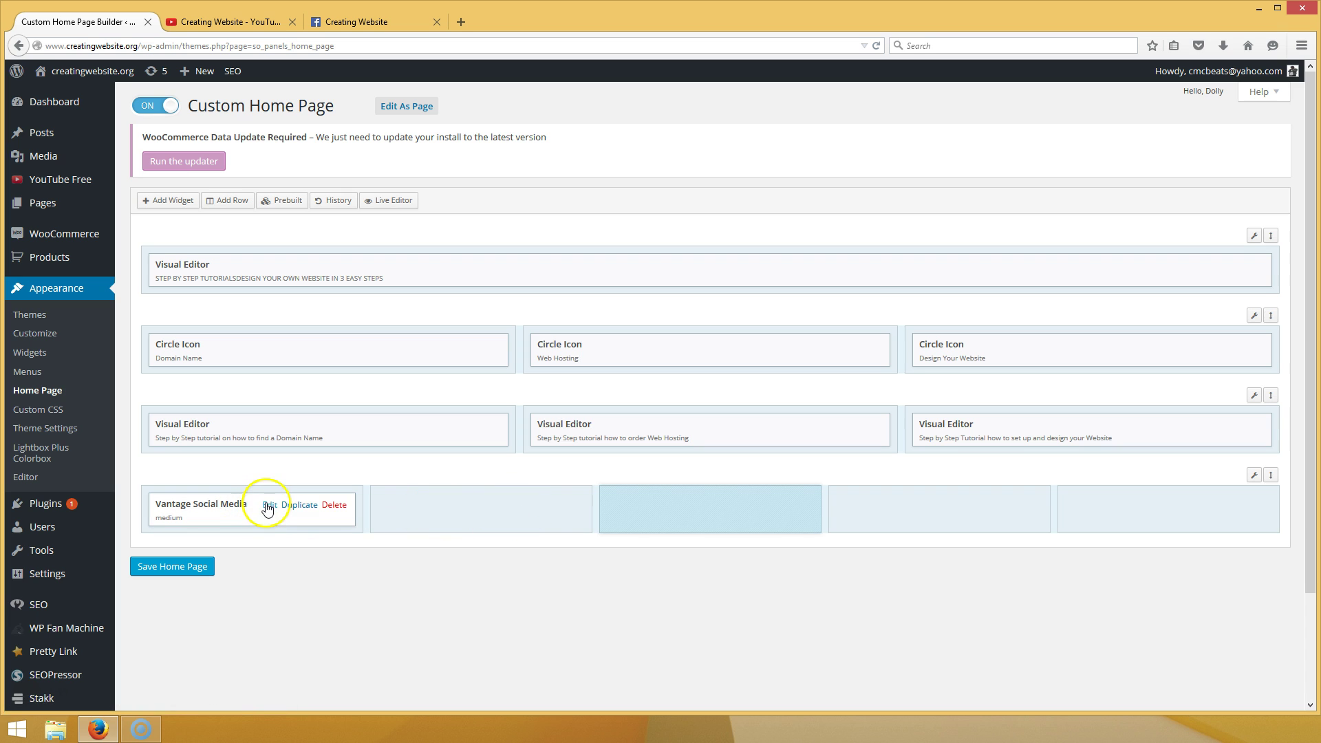
click(267, 505)
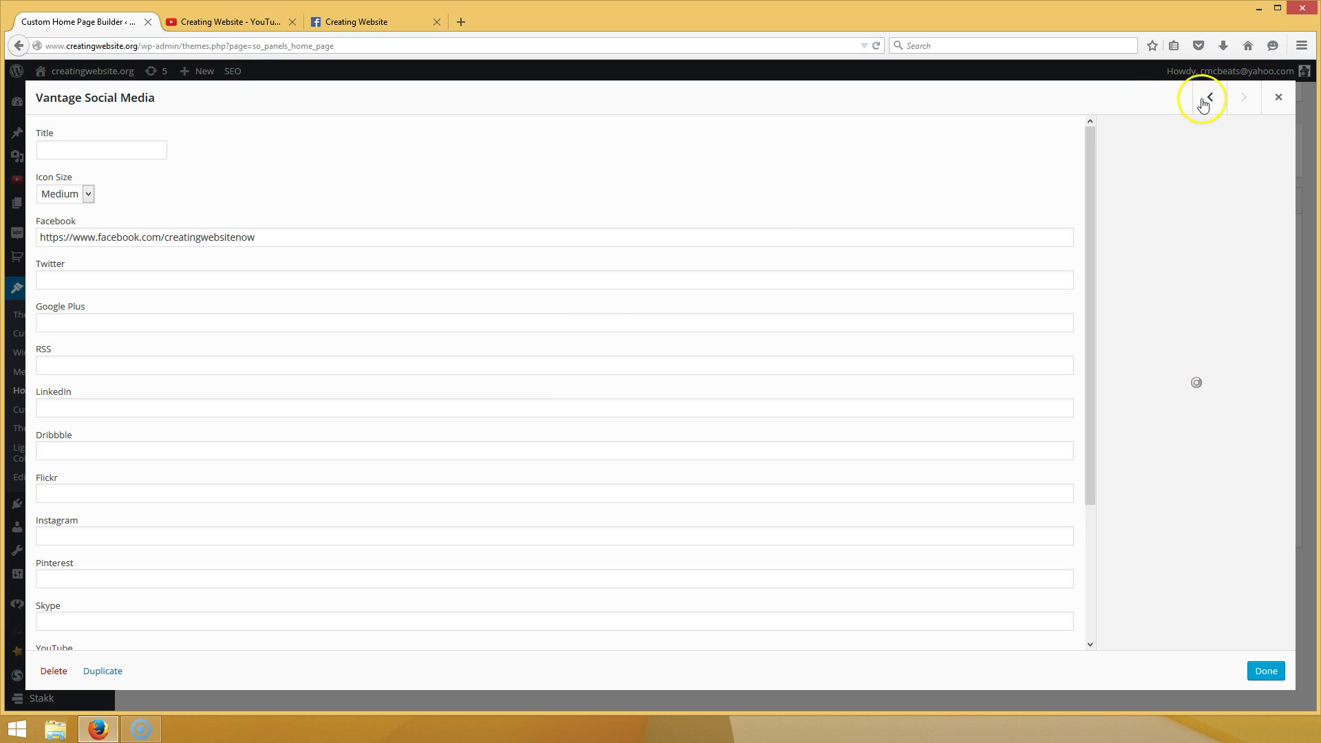
click(1277, 97)
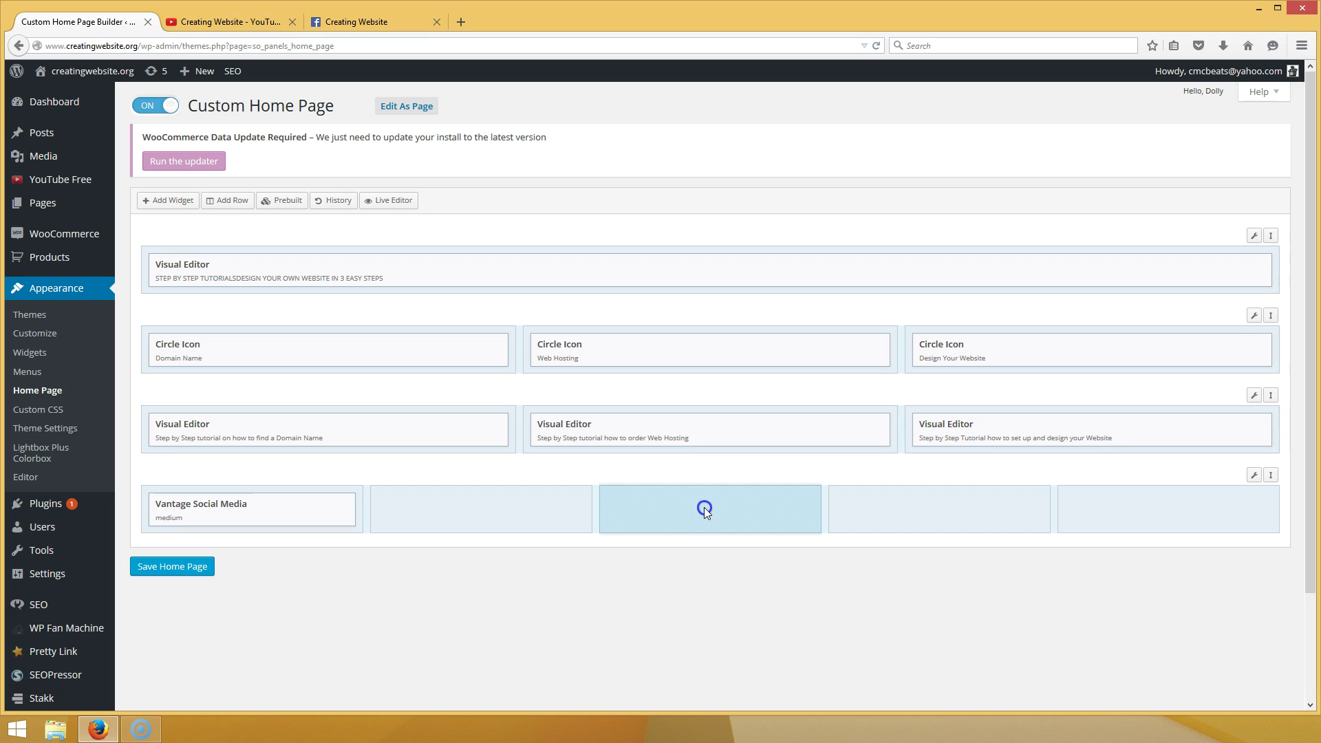
Add a Vantage Social Media widget to the bottom row's middle cell and open its settings
click(173, 202)
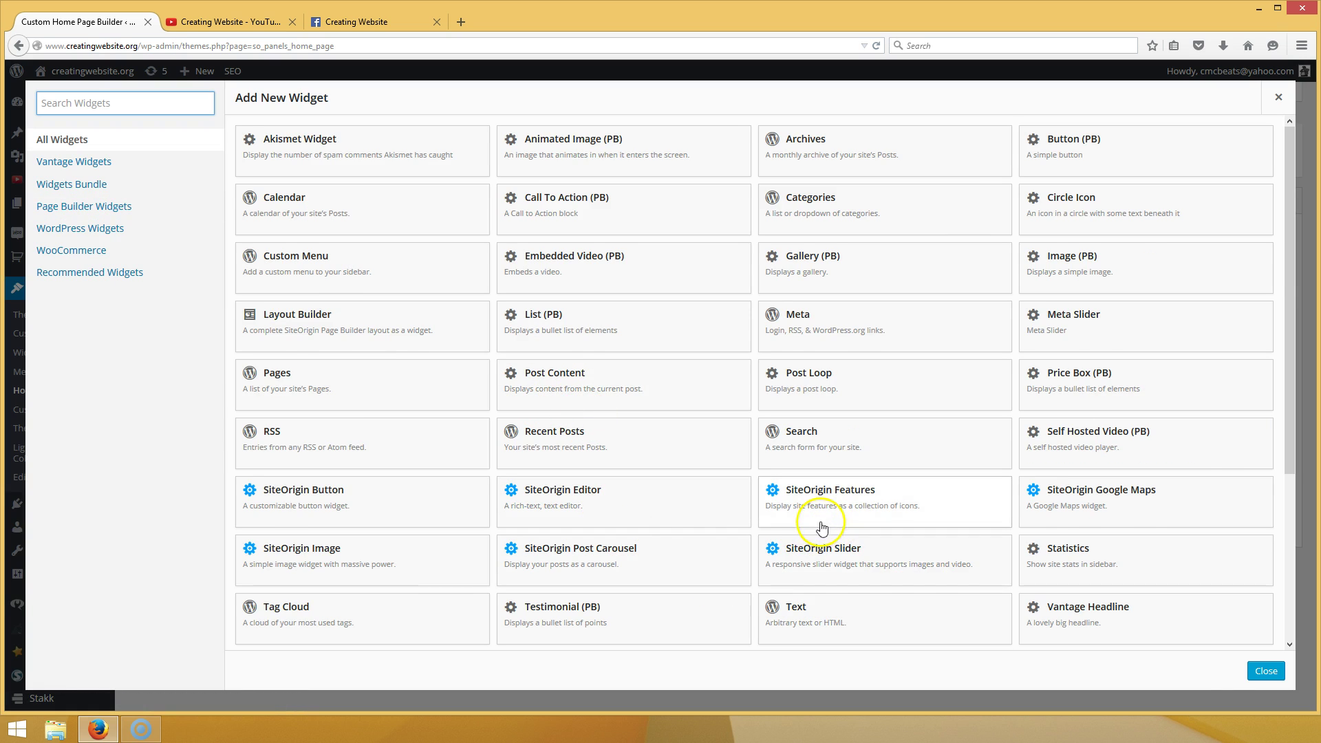
scroll(826, 527, down, 3)
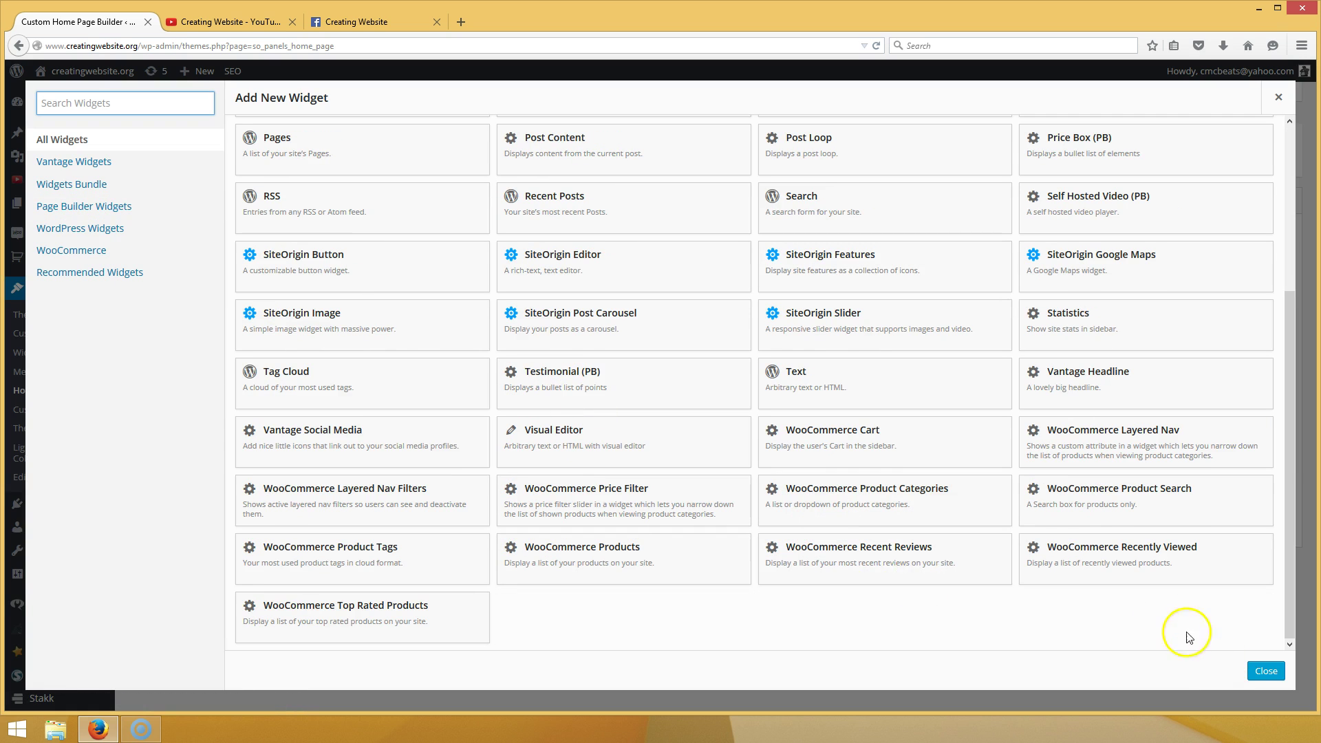
click(354, 442)
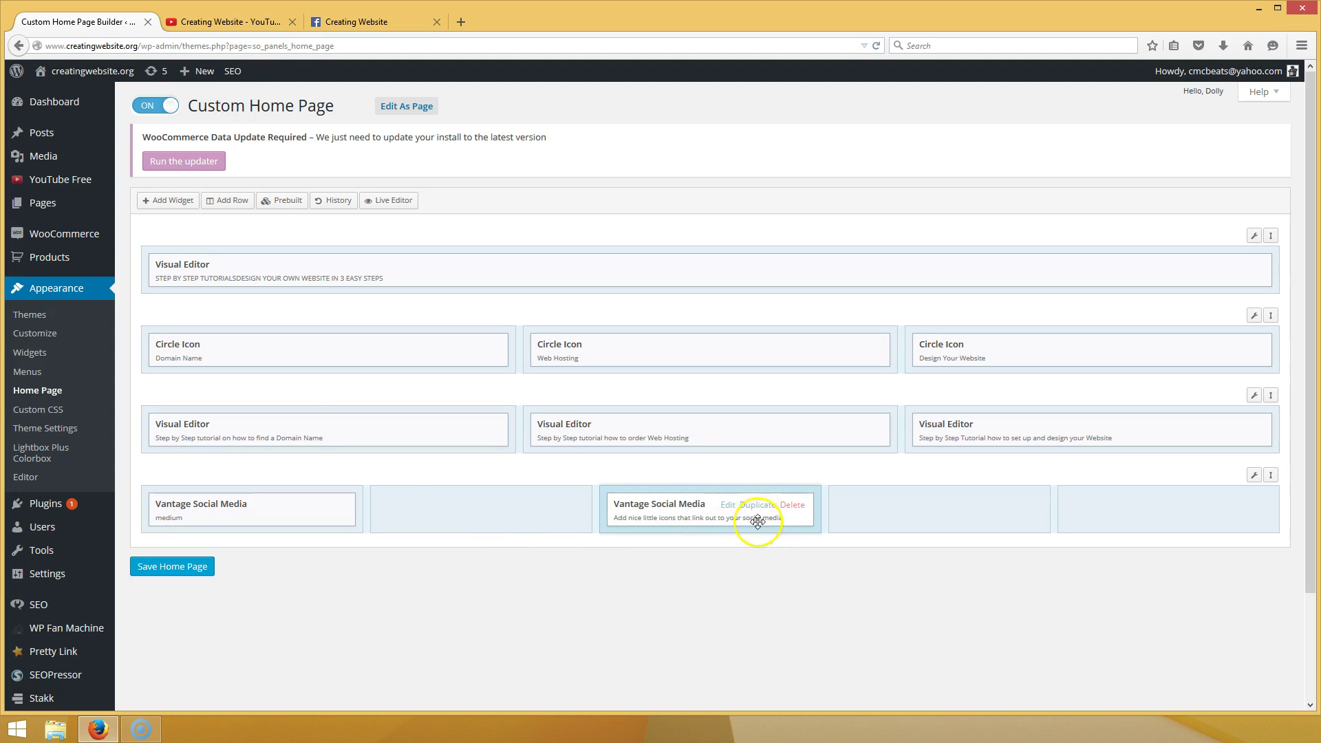
click(726, 504)
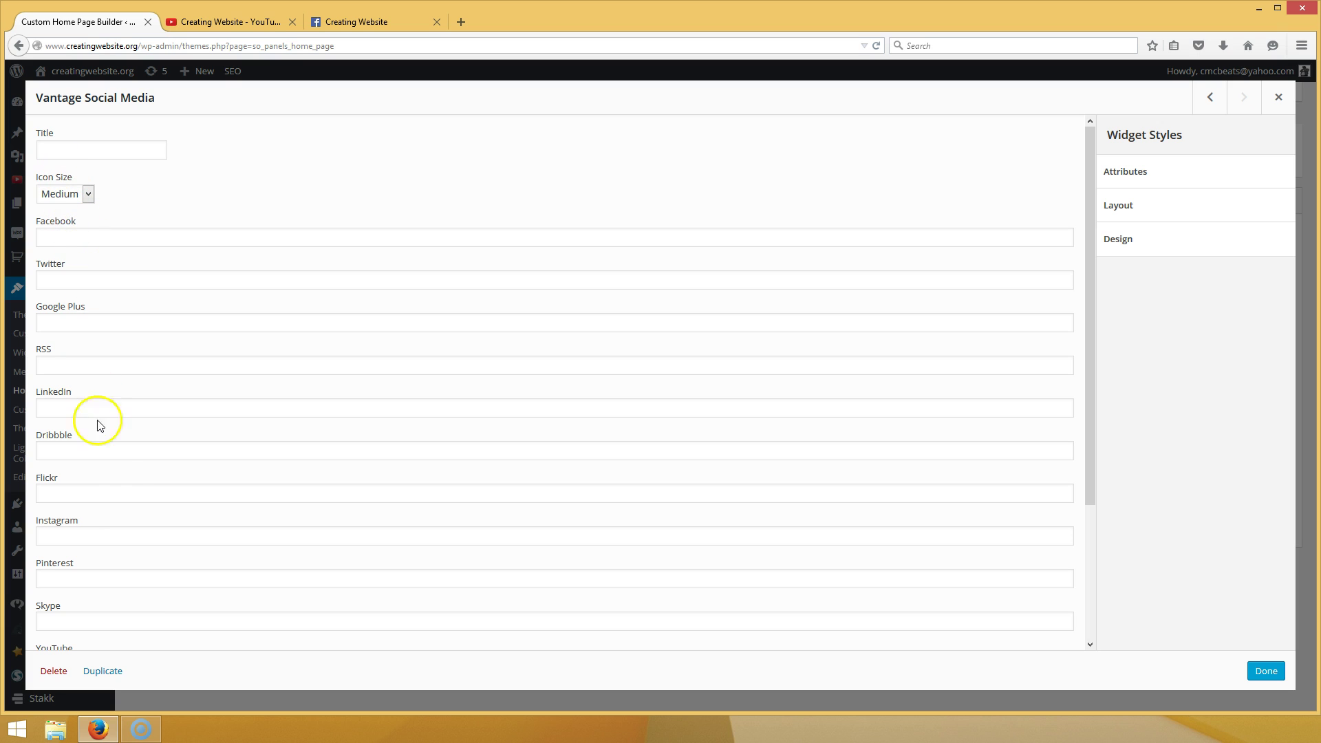
scroll(157, 526, down, 3)
scroll(161, 486, up, 3)
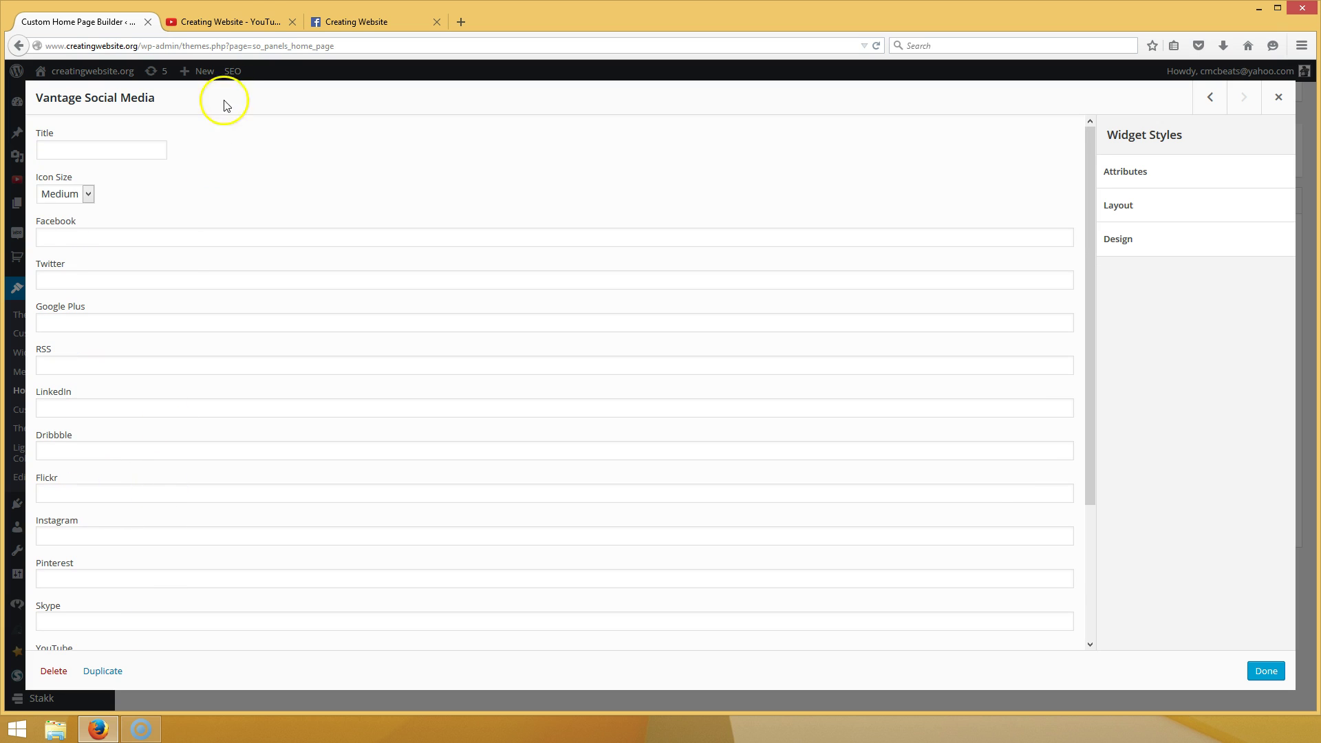
Copy the YouTube channel URL and paste it into the widget's YouTube field
click(243, 21)
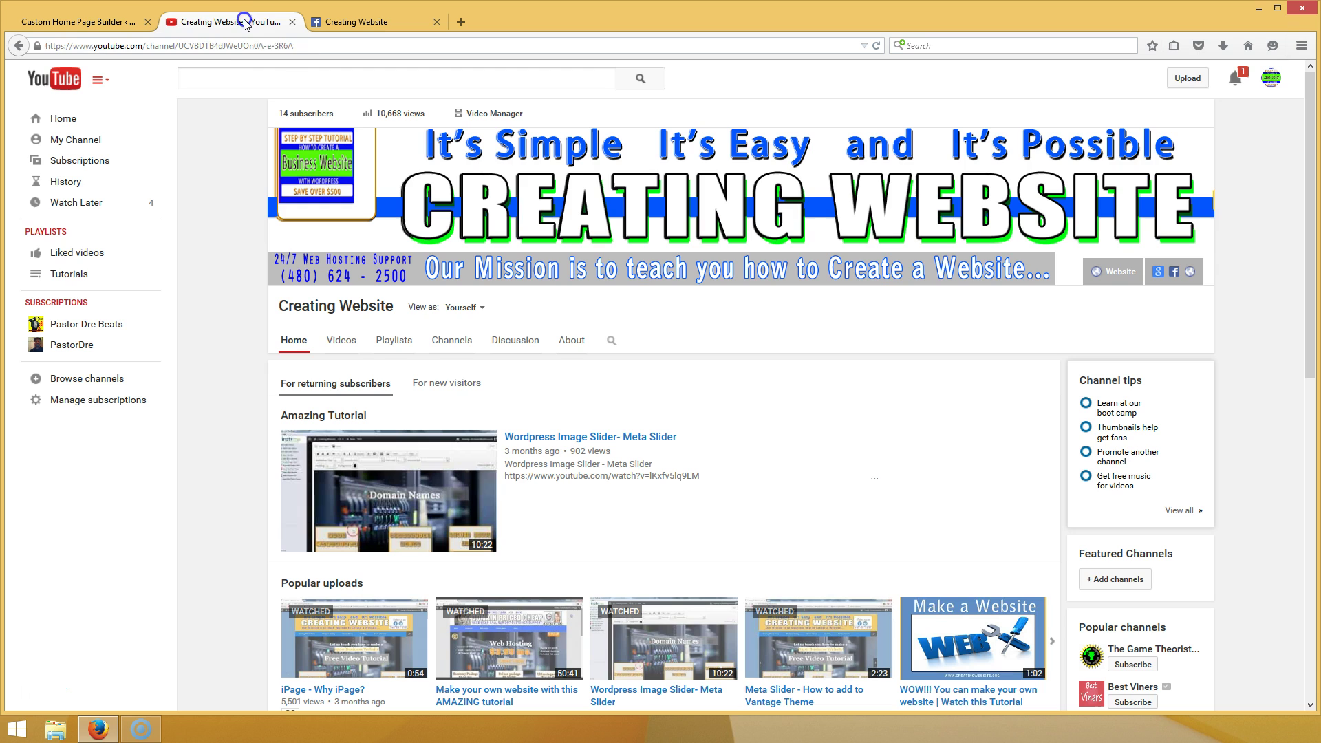
click(279, 47)
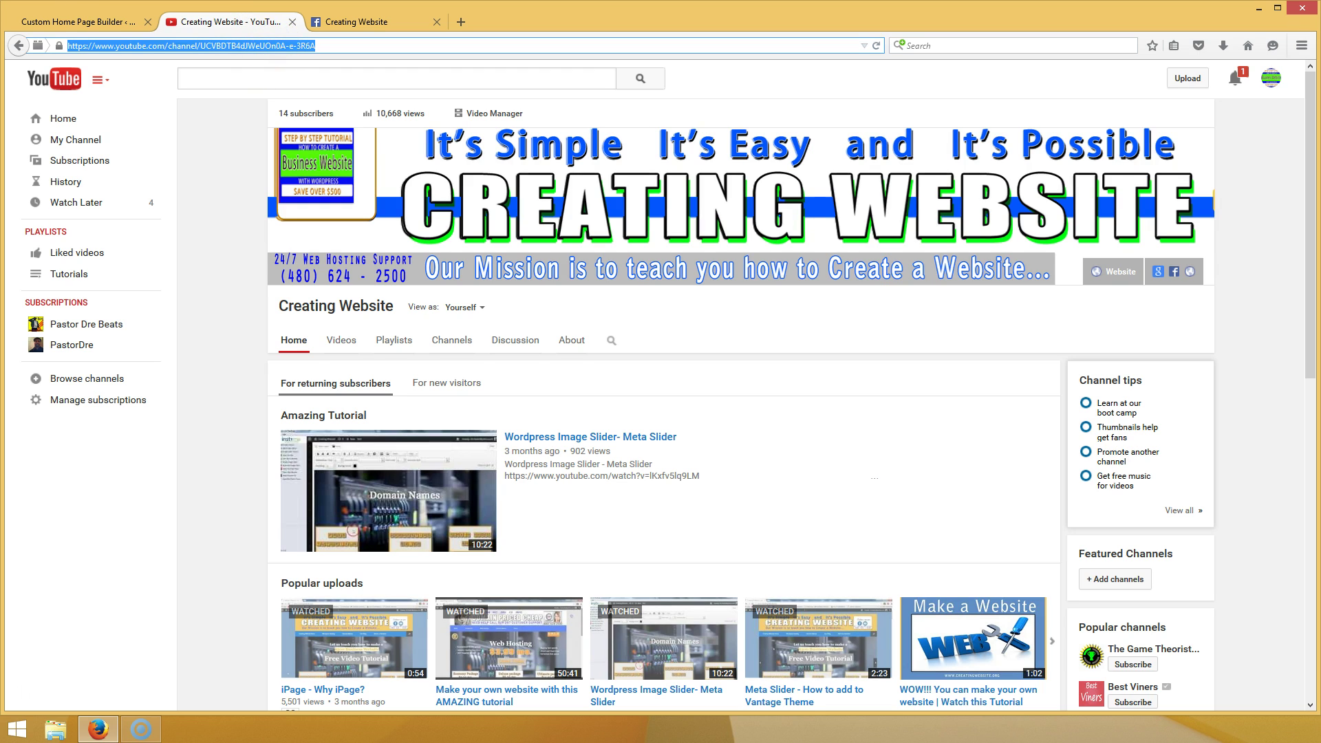
click(69, 20)
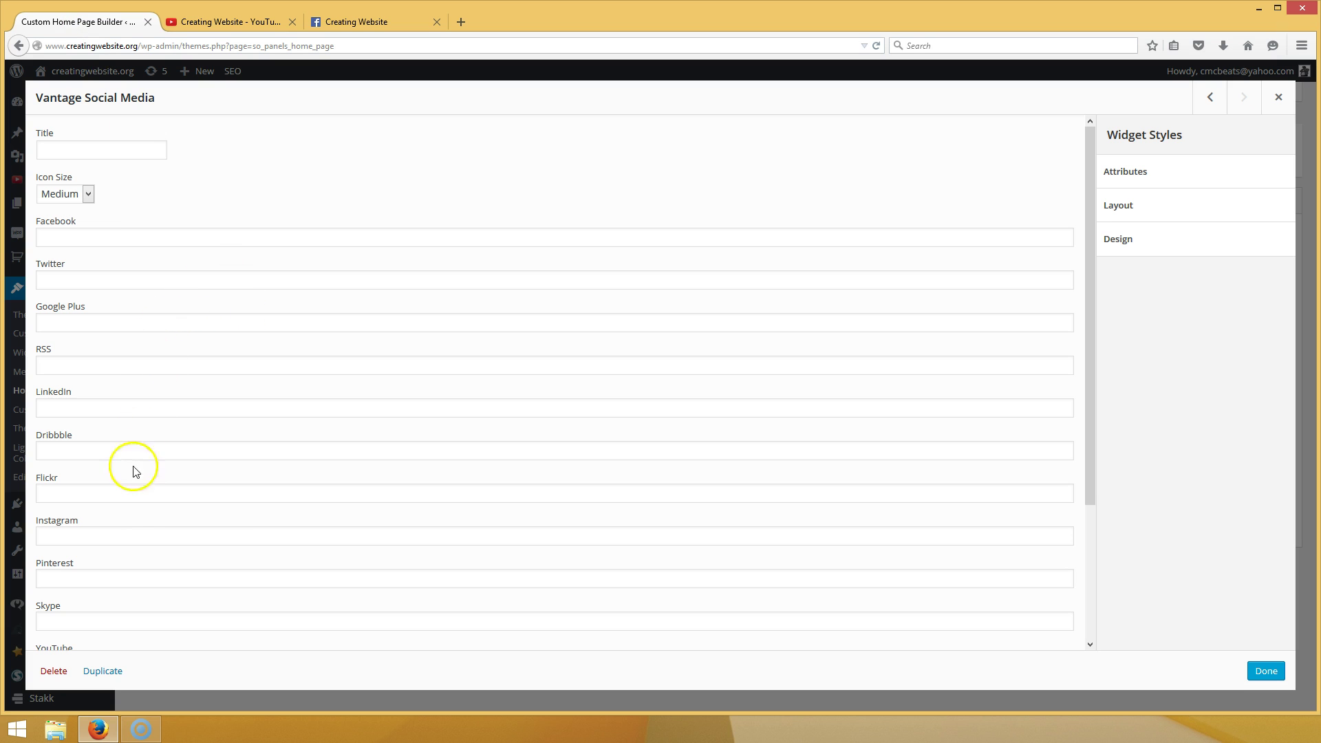
scroll(124, 547, down, 3)
click(121, 617)
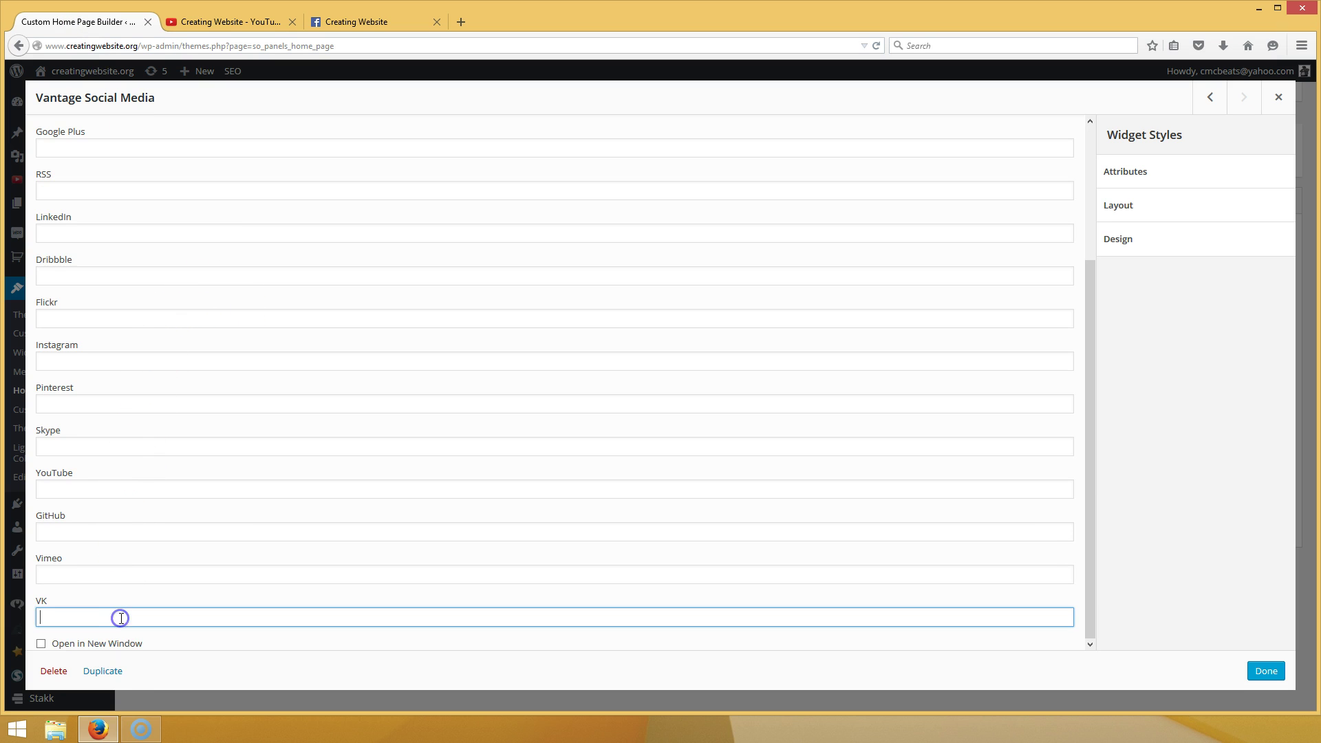
click(135, 574)
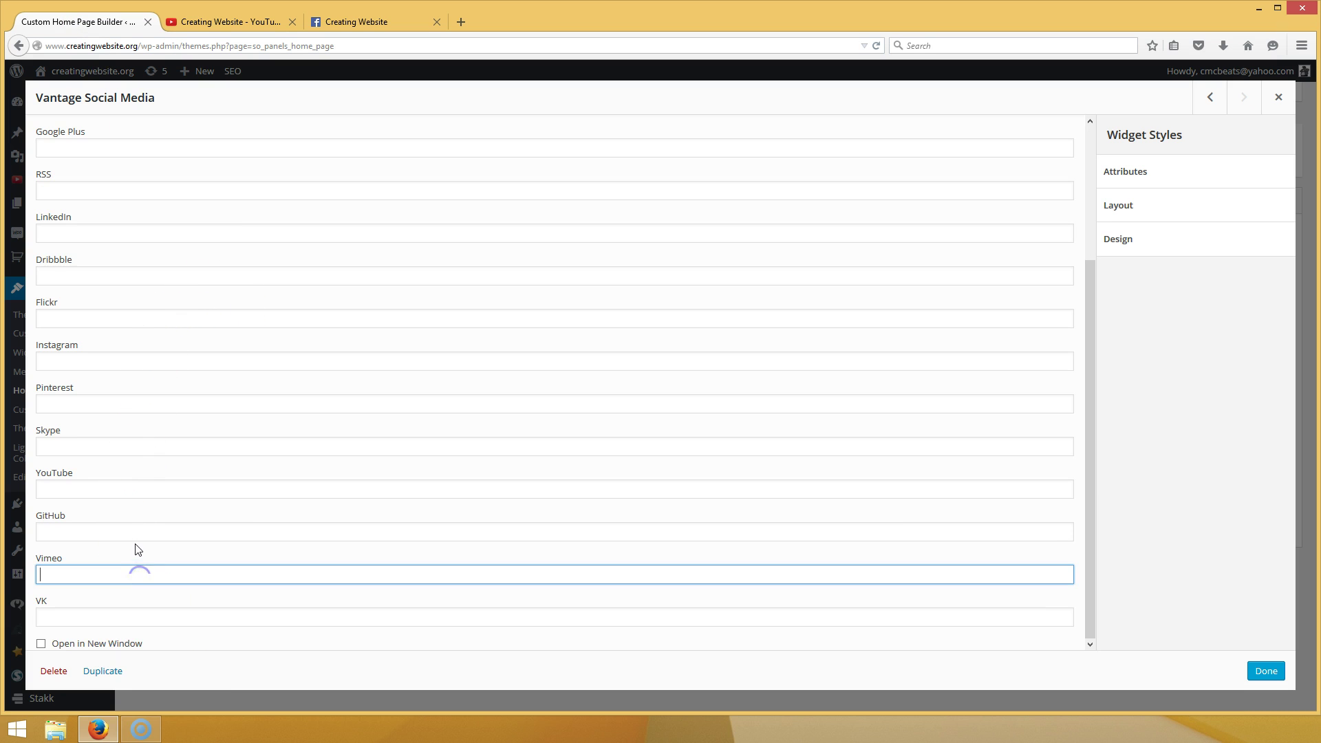
click(132, 479)
text(https://www.youtube.com/channel/UCVBDTB4dJWeUOn0A-e-3R6A)
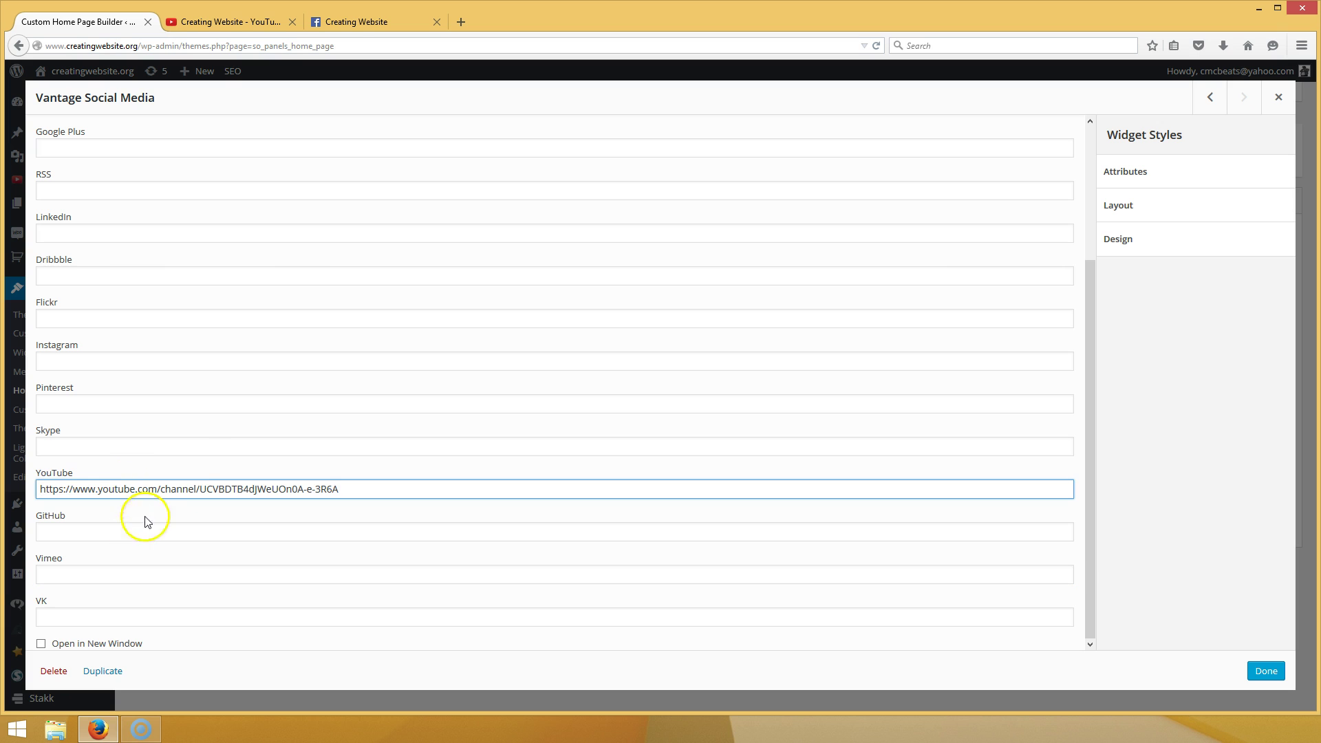
Copy the Facebook page URL and paste it into the widget's Facebook field
click(324, 21)
click(243, 46)
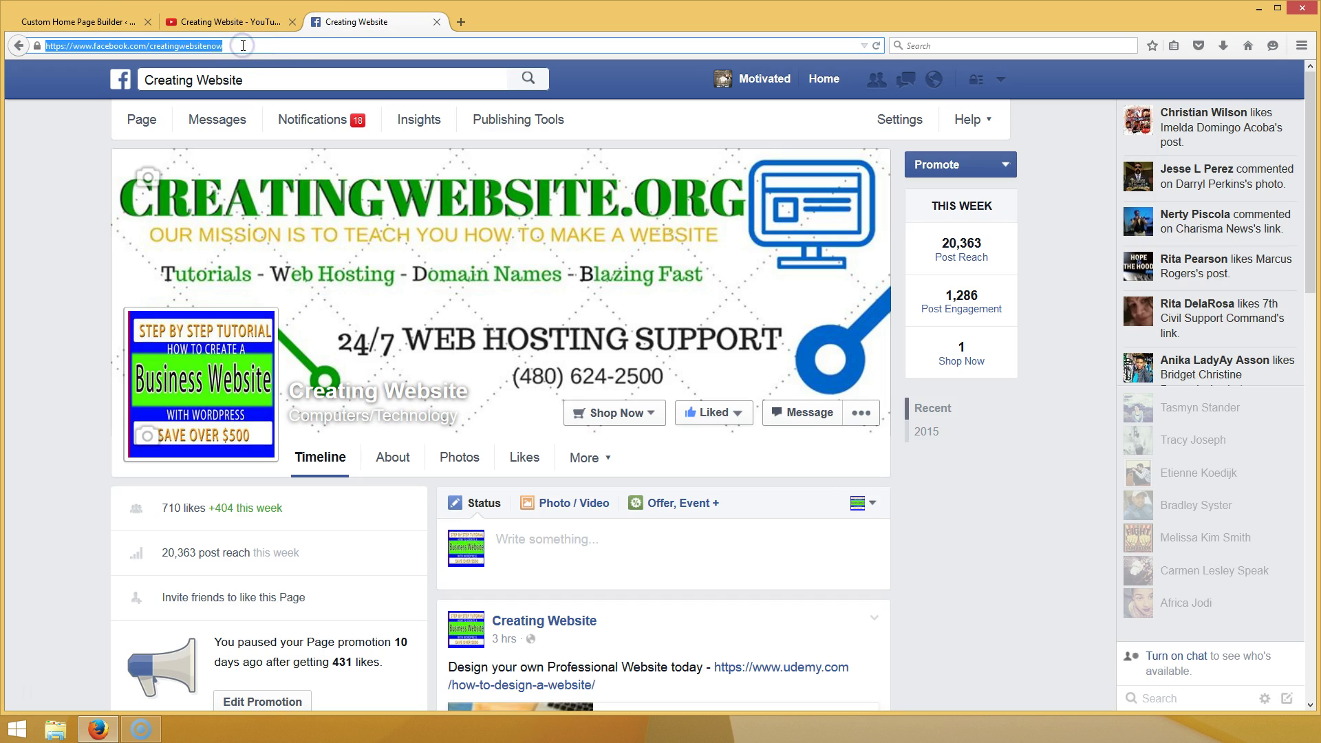
click(84, 21)
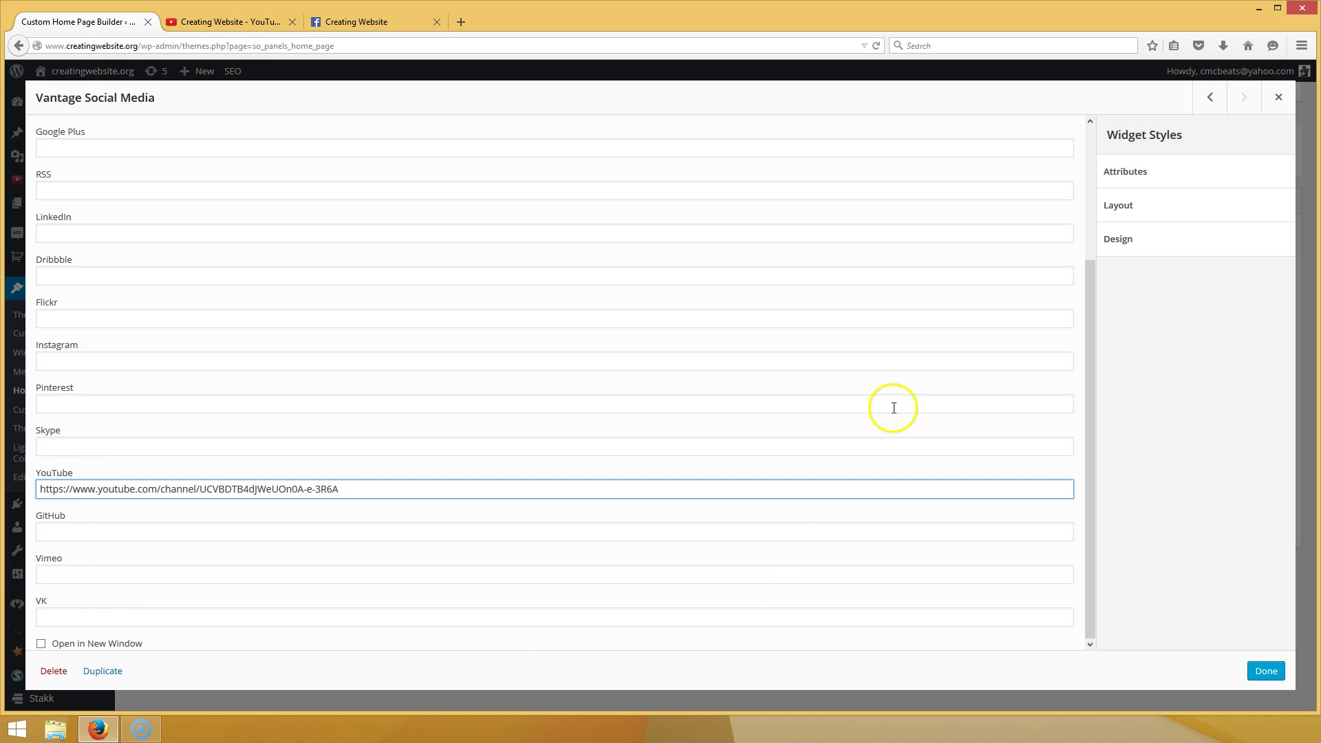
mouse_move(1088, 403)
mouse_down()
mouse_move(1099, 278)
mouse_move(1084, 198)
mouse_up()
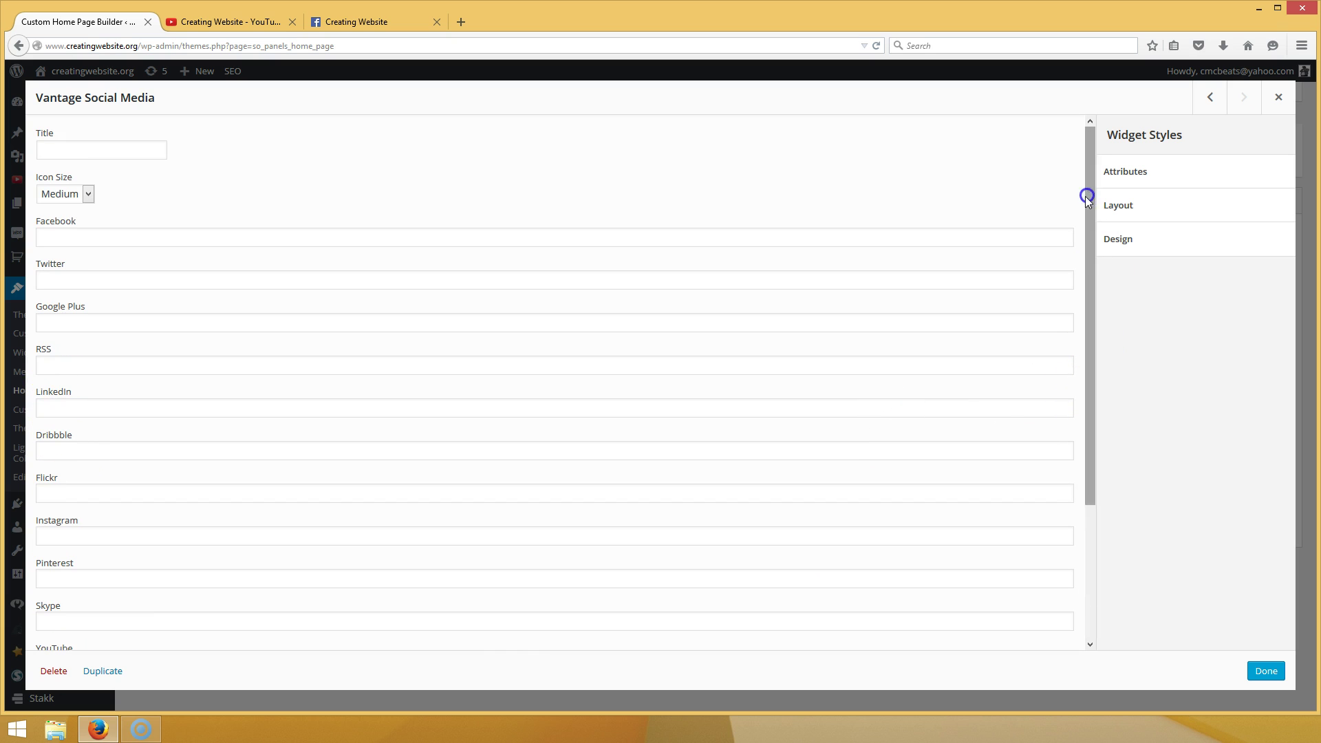
click(202, 236)
text(https://www.facebook.com/creatingwebsitenow)
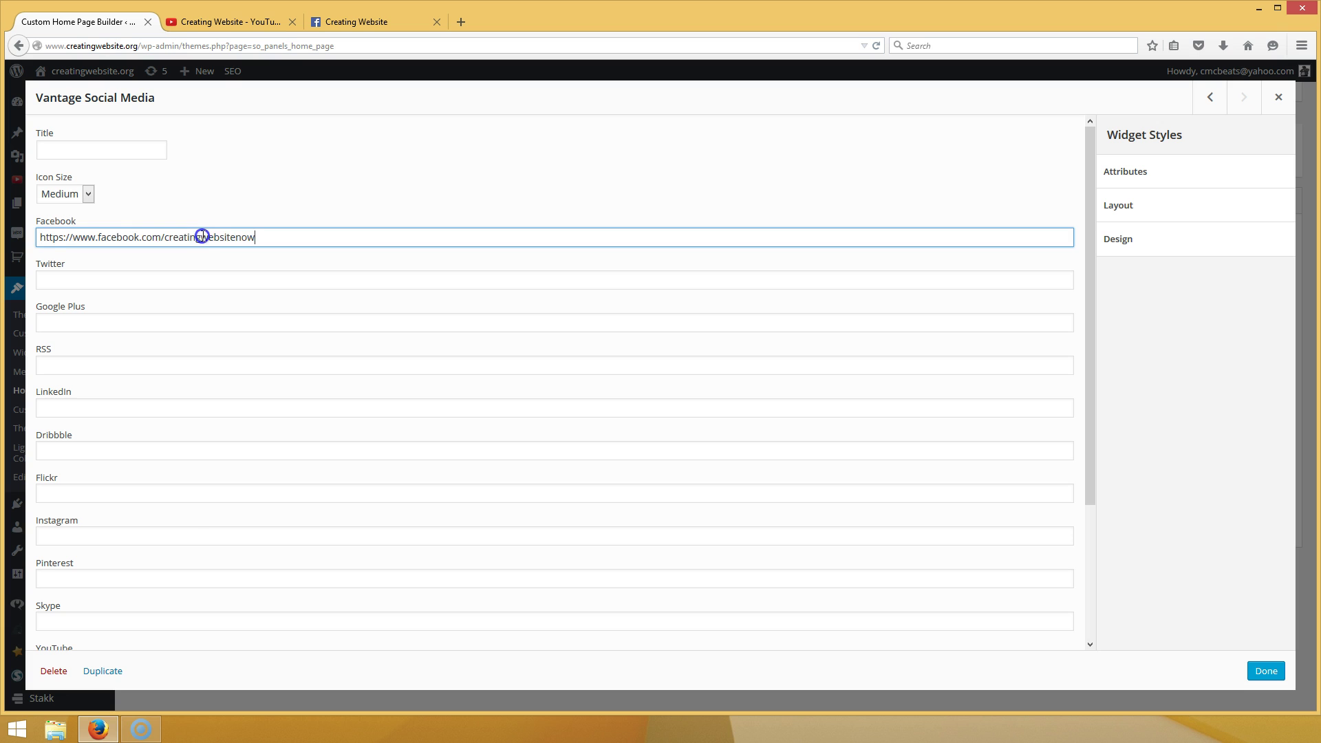
scroll(427, 381, down, 3)
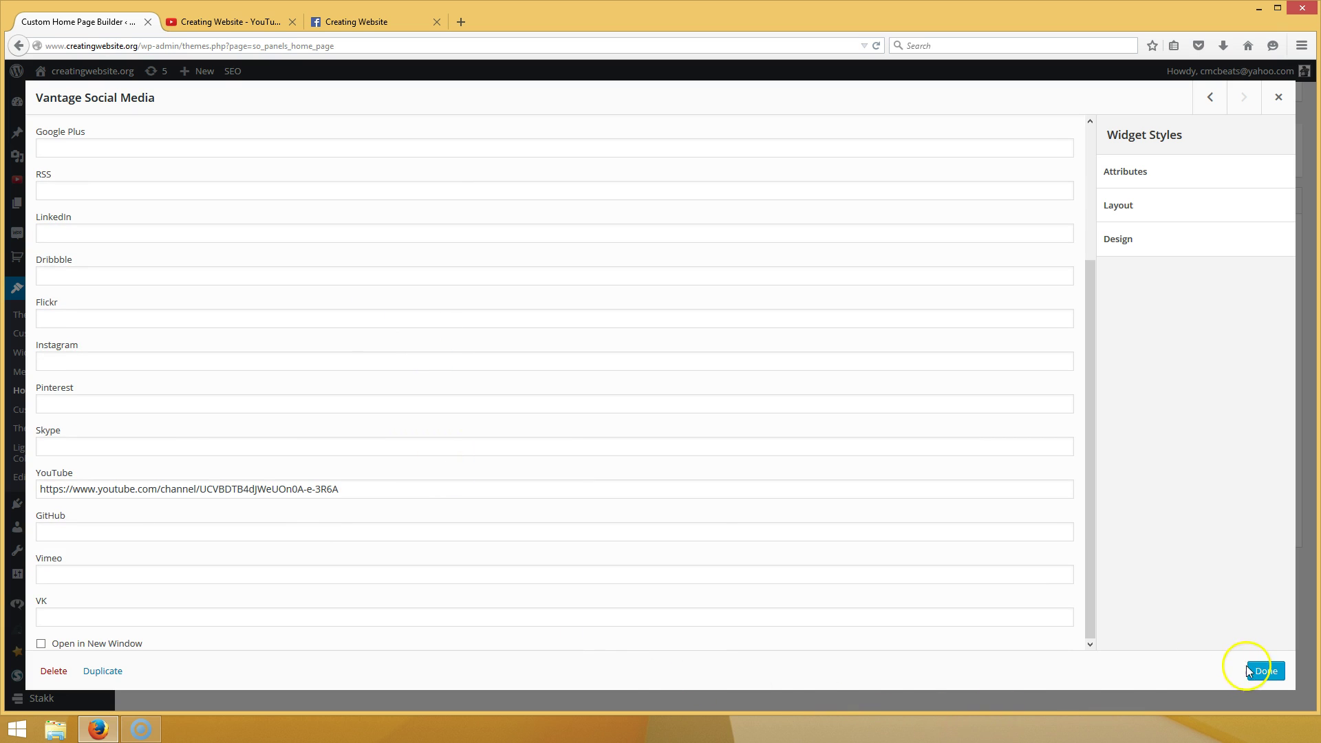
Finish the widget, save the home page layout, and visit the live site
click(1248, 671)
click(149, 565)
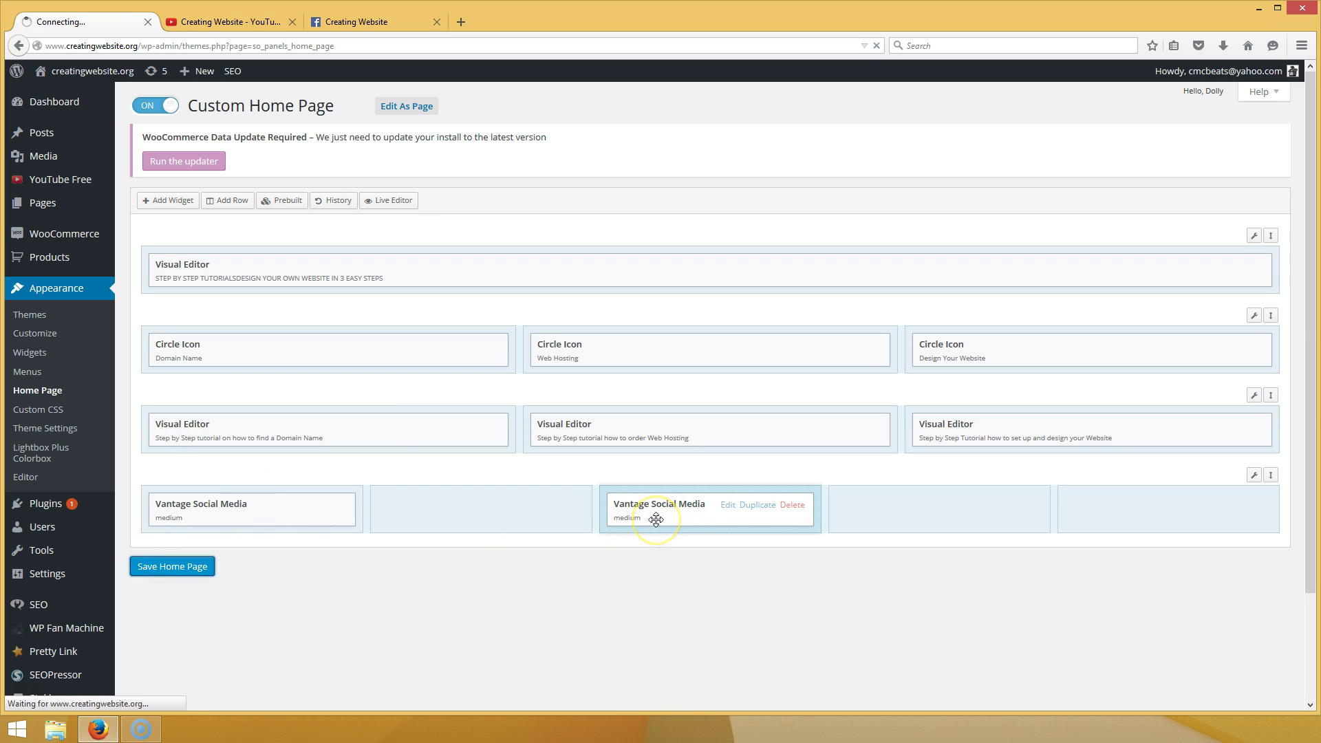
mouse_move(91, 71)
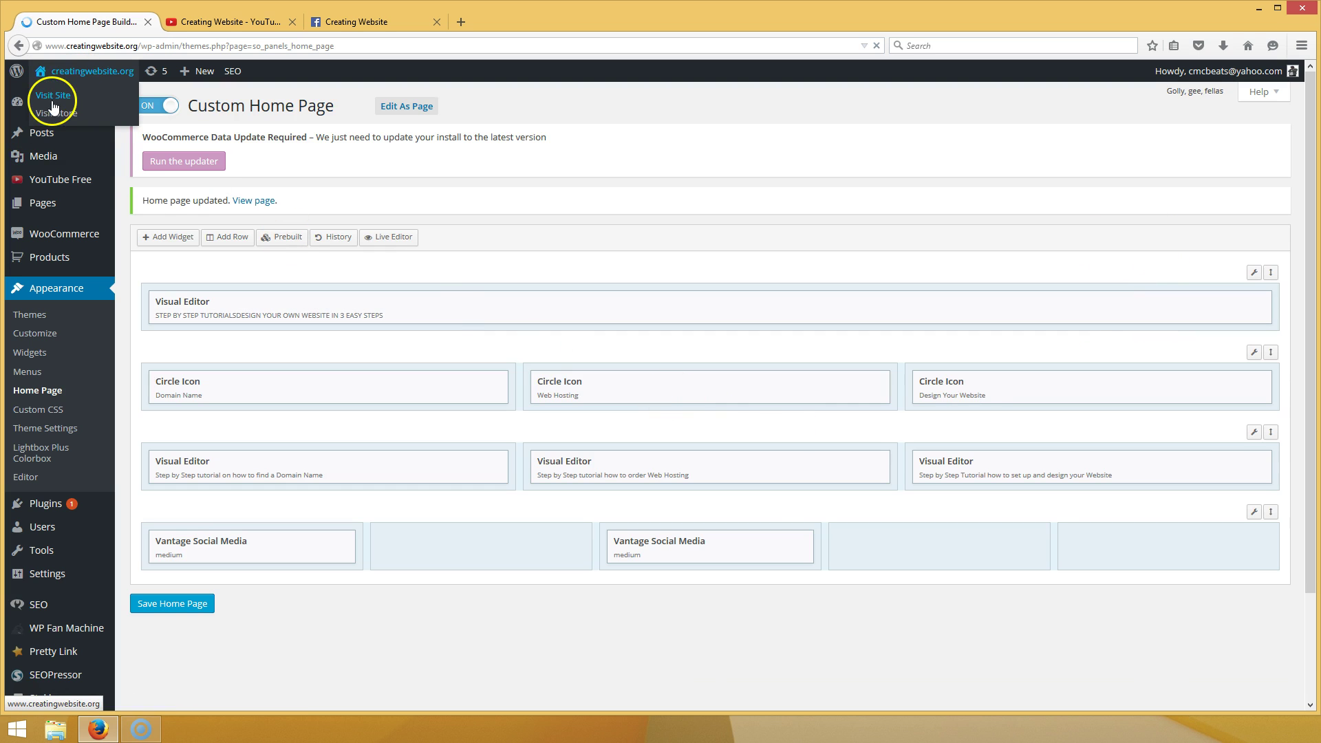
click(53, 99)
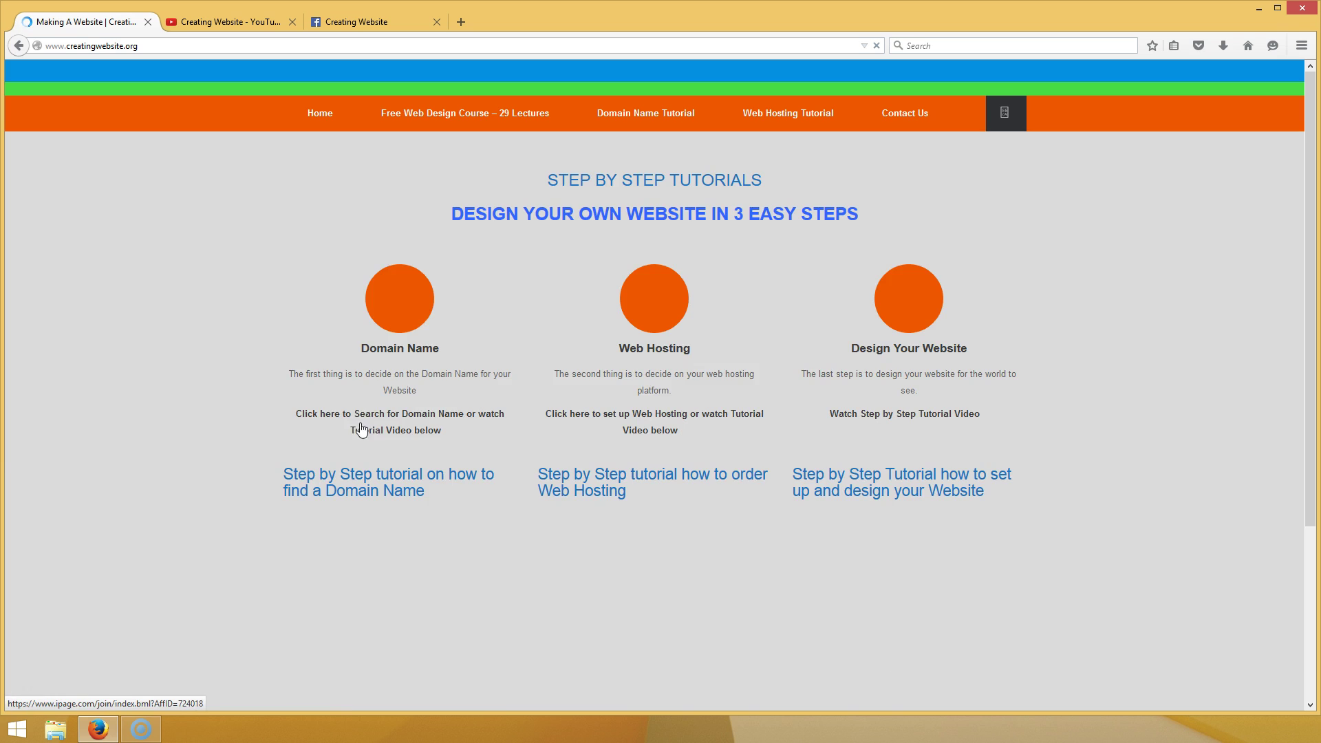
scroll(373, 358, down, 2)
scroll(374, 357, down, 3)
scroll(374, 358, down, 3)
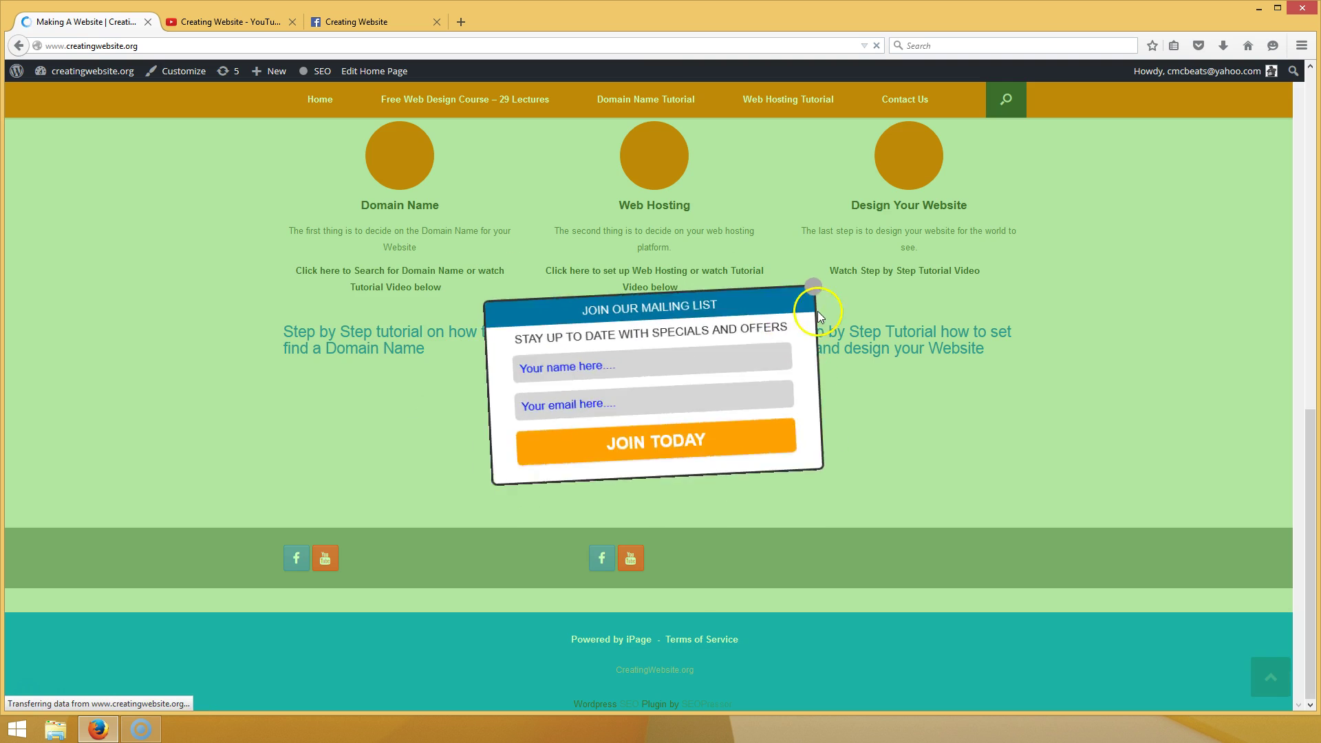
Close the live site's mailing-list popup and return to the admin Dashboard
click(809, 300)
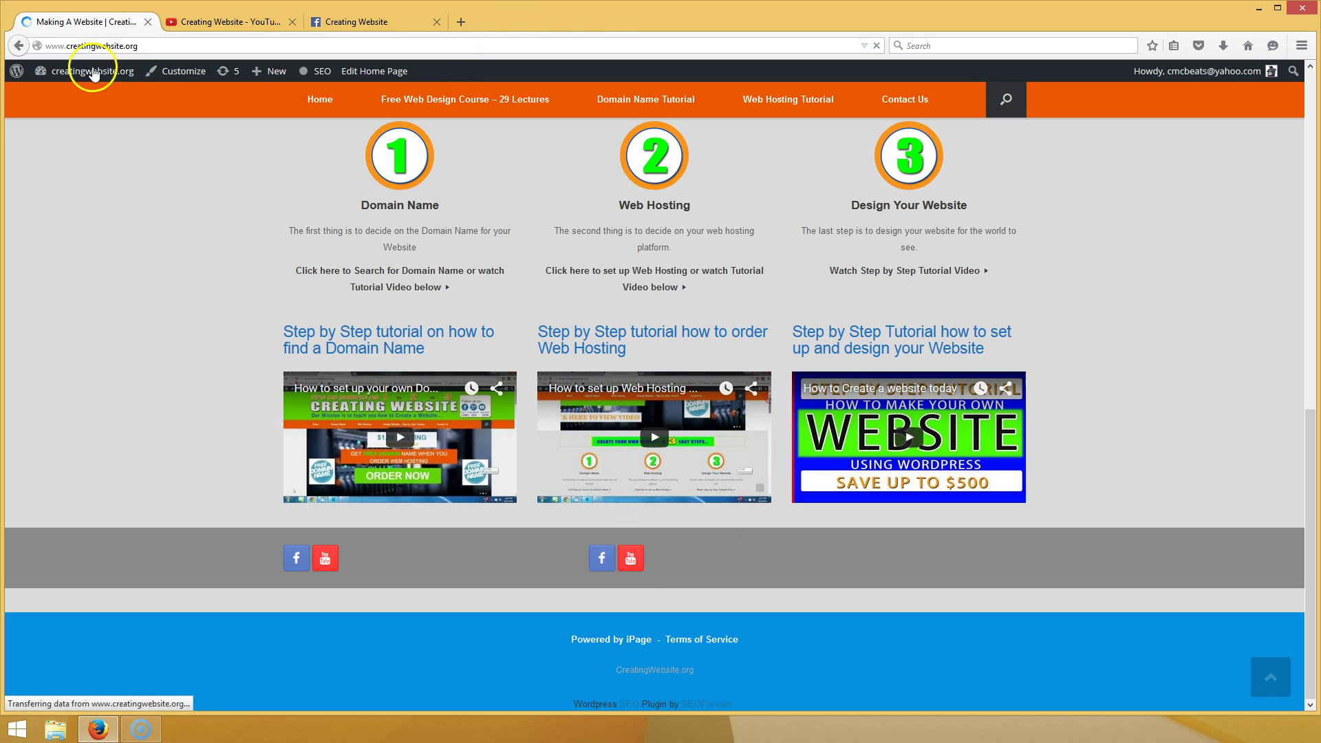
click(73, 99)
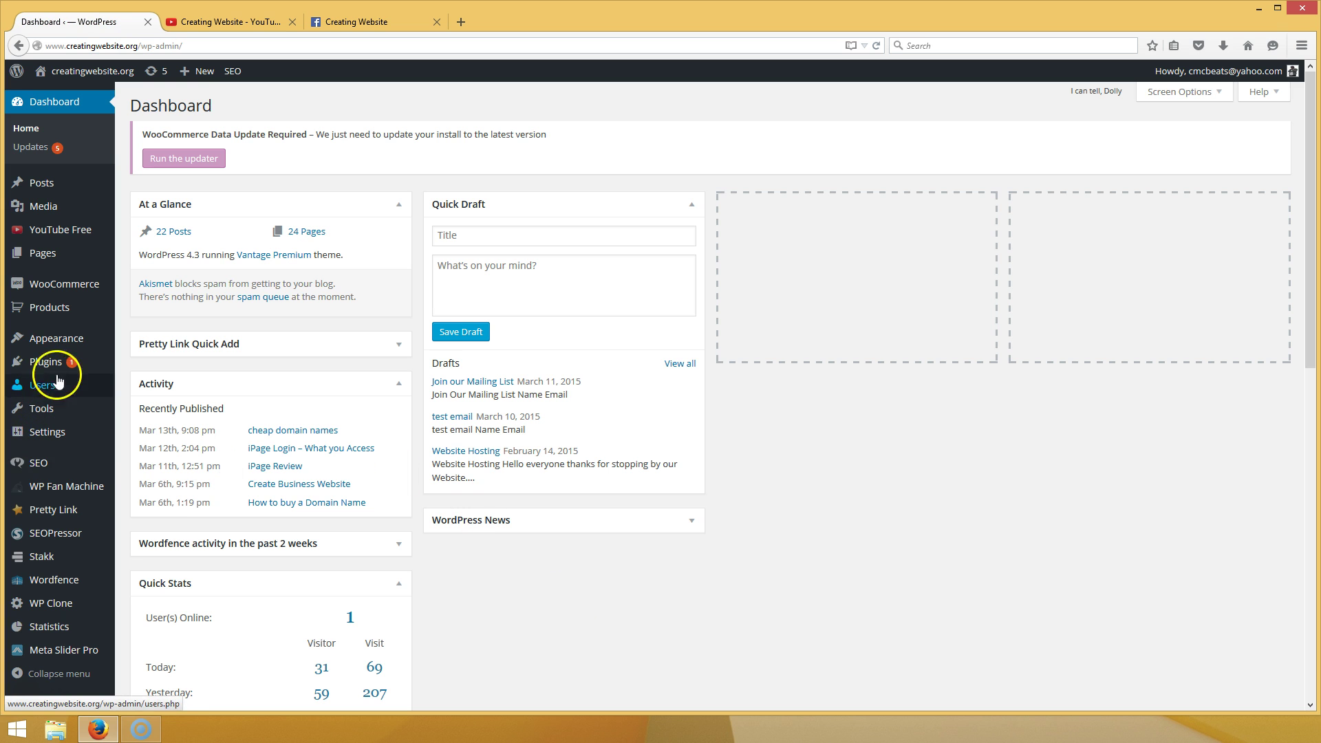
mouse_move(57, 339)
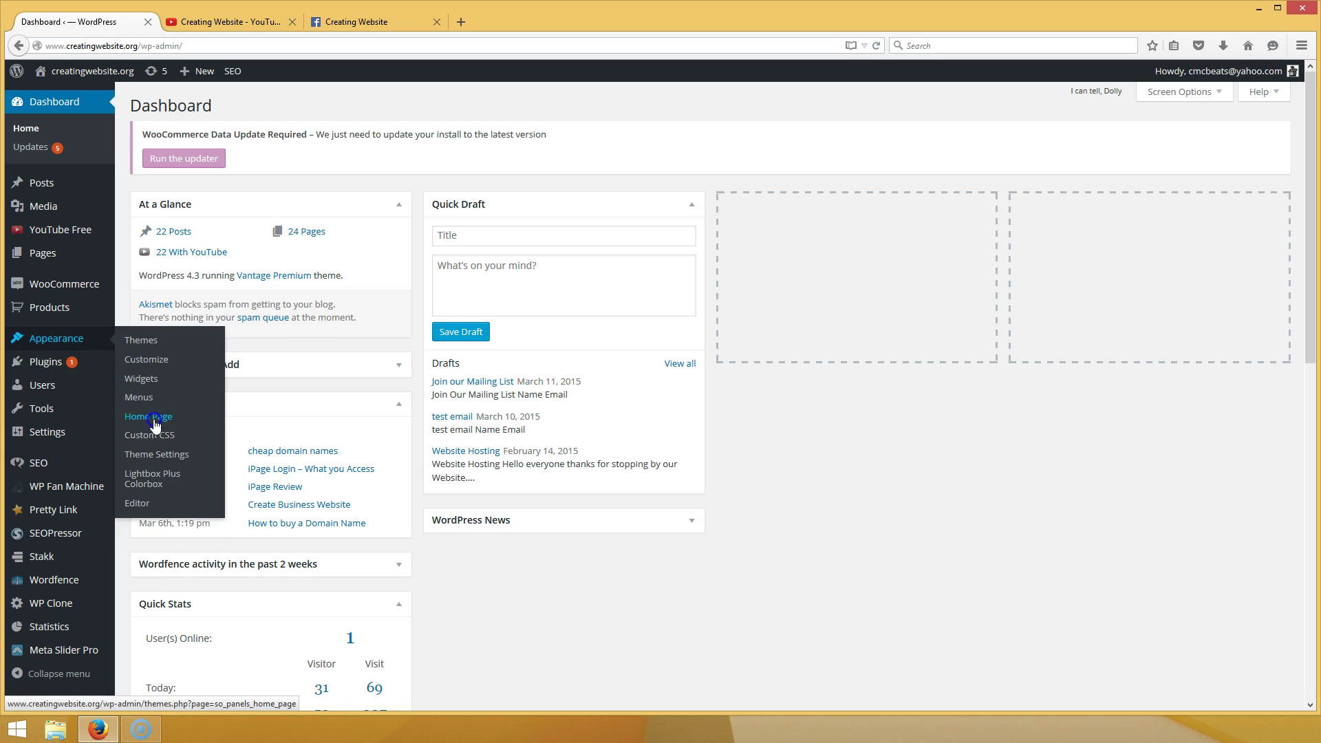
Delete the left-hand Vantage Social Media widget in the bottom row and save the home page
click(152, 418)
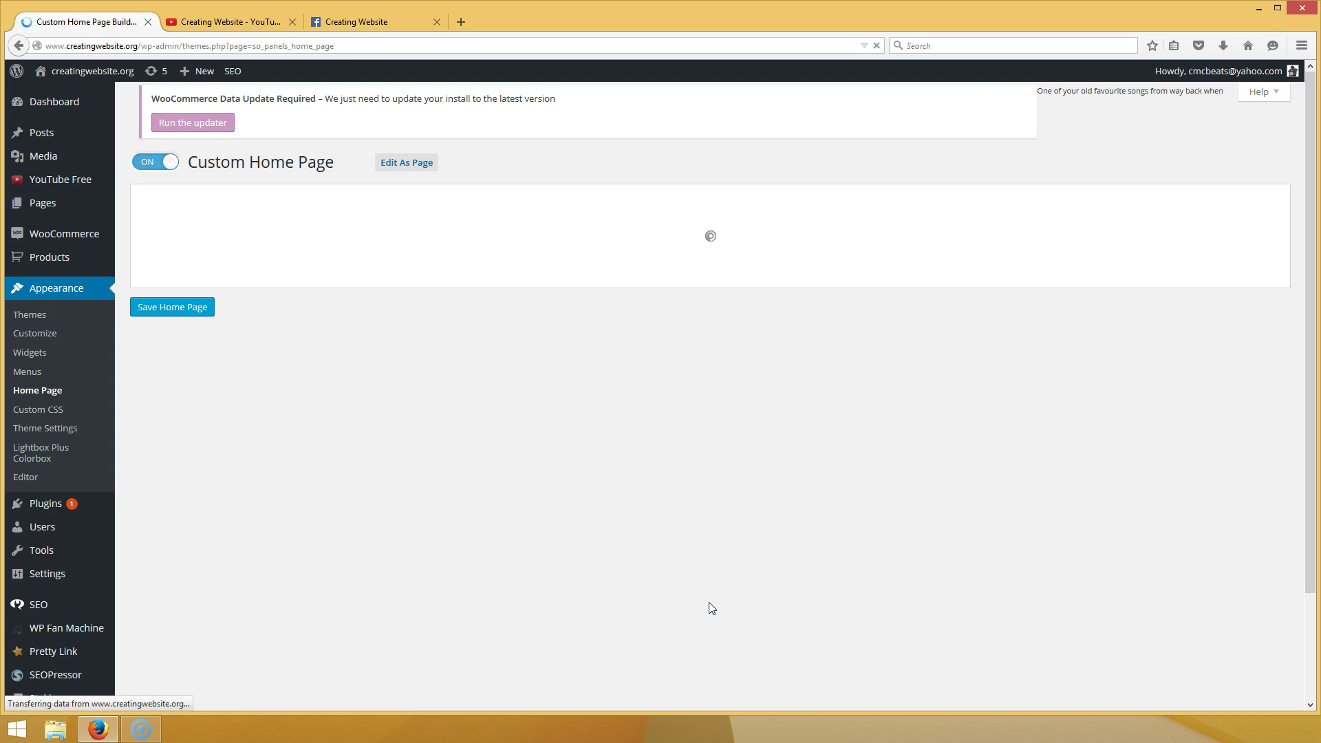
click(717, 604)
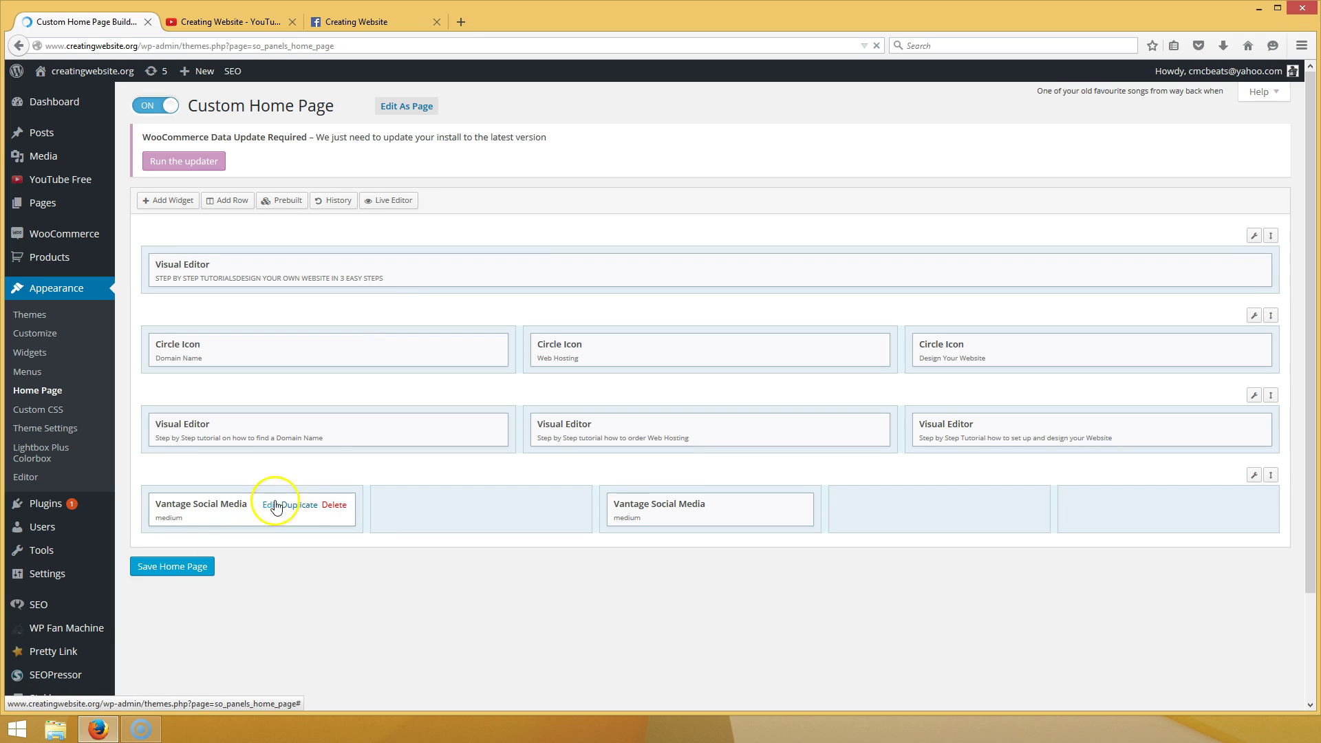
click(334, 505)
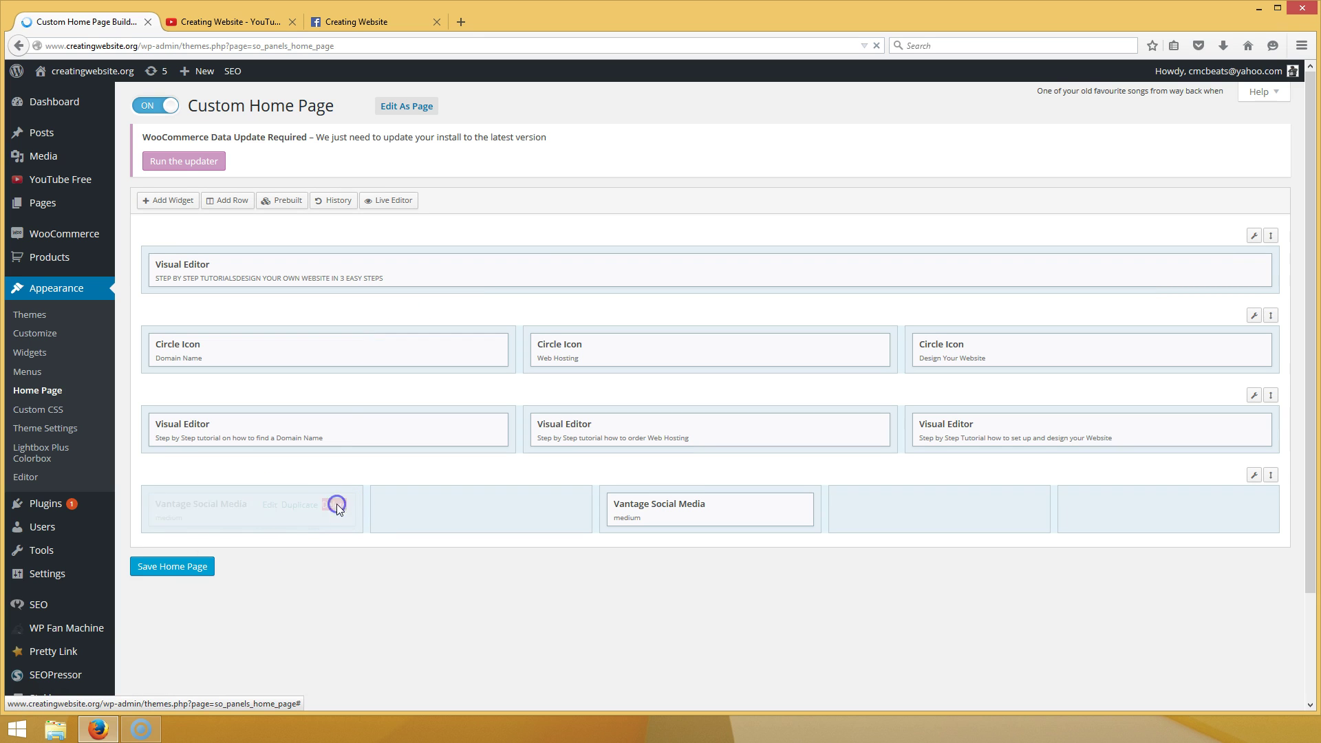
click(196, 568)
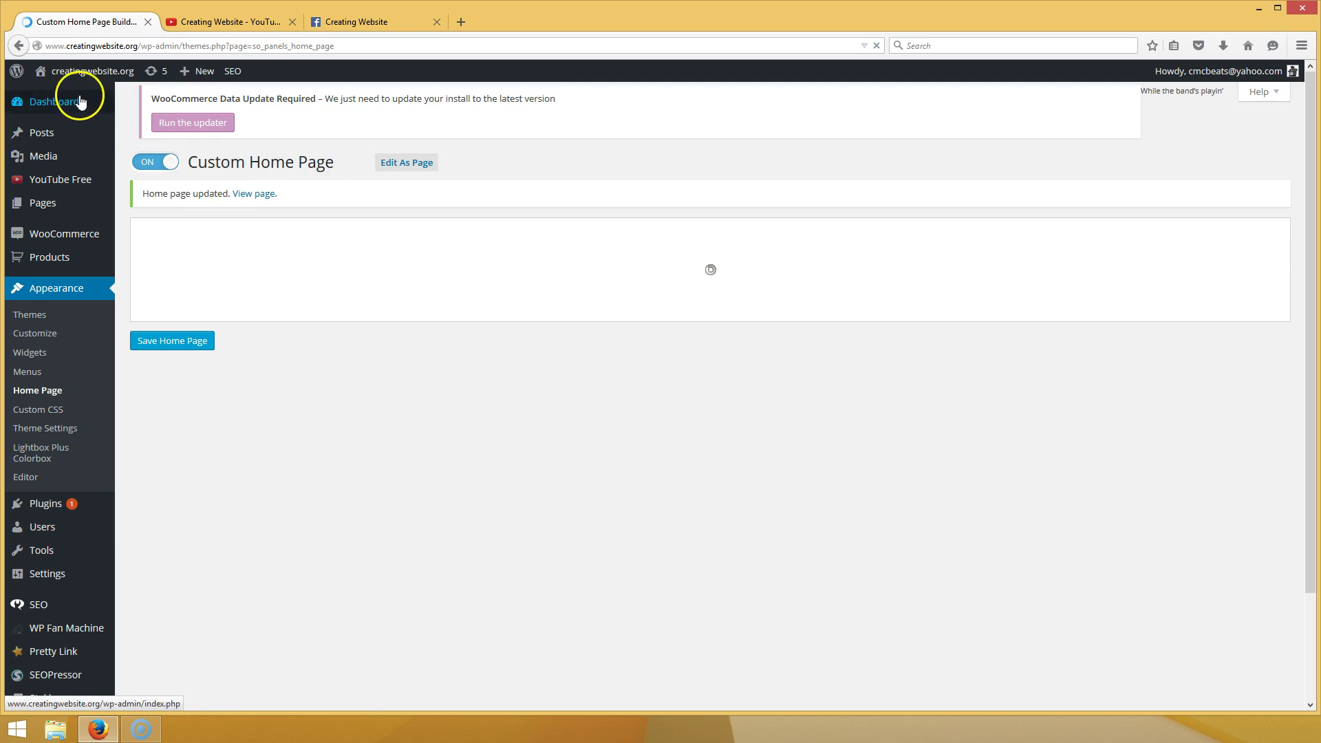
Return to the Dashboard and visit the live site via the site-name menu
mouse_move(87, 70)
click(60, 96)
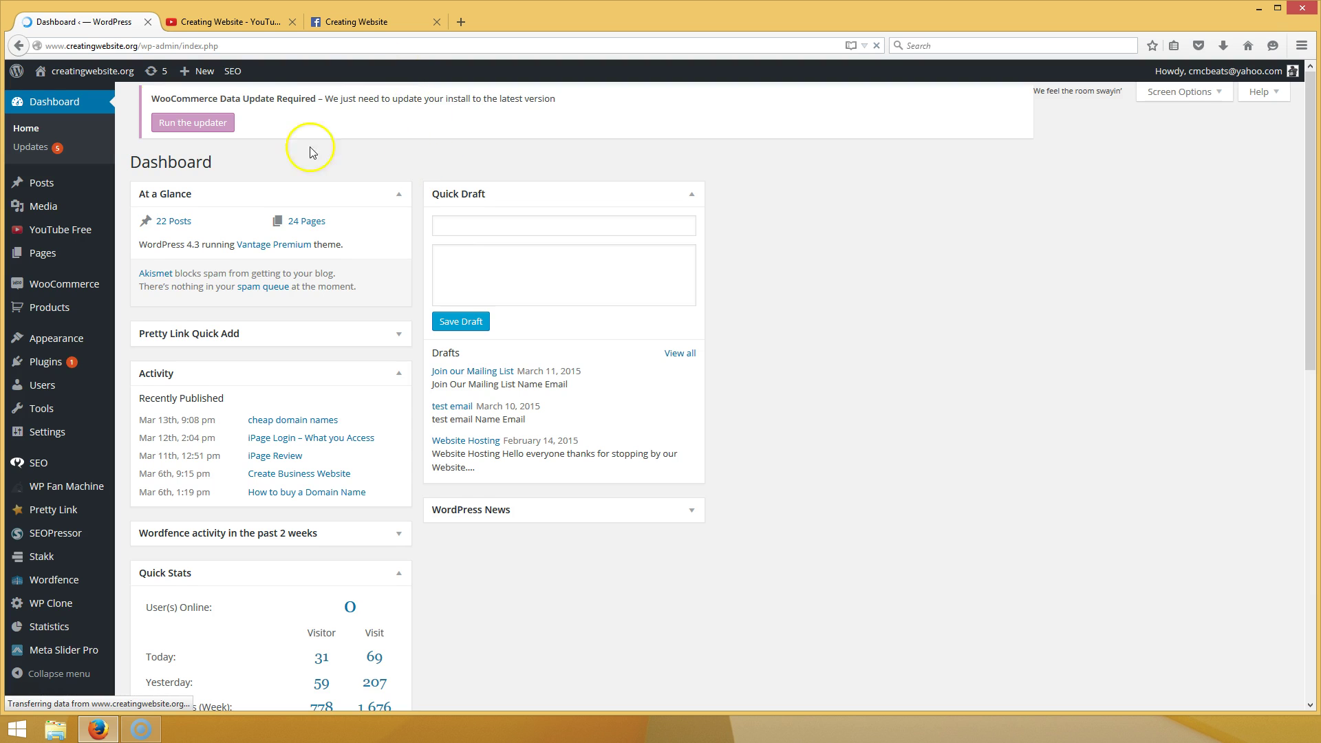
click(61, 95)
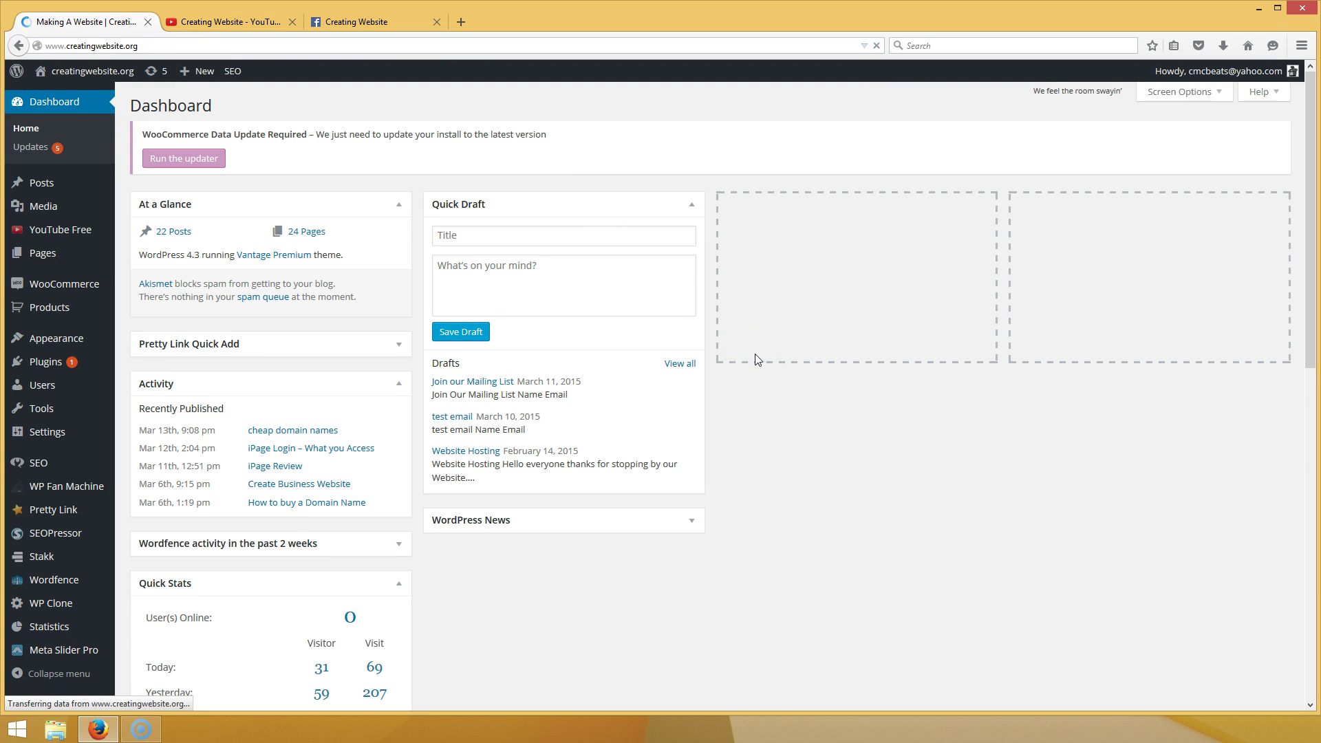
click(335, 195)
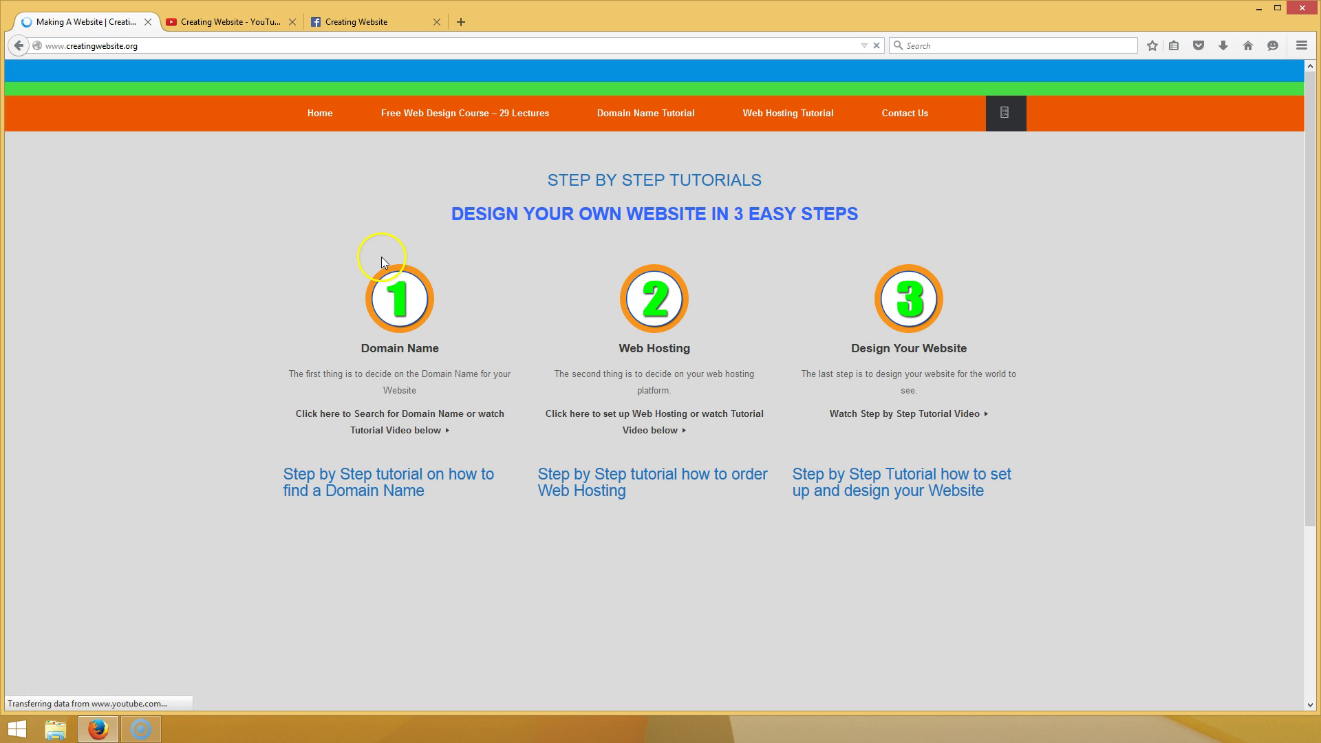
scroll(512, 246, down, 10)
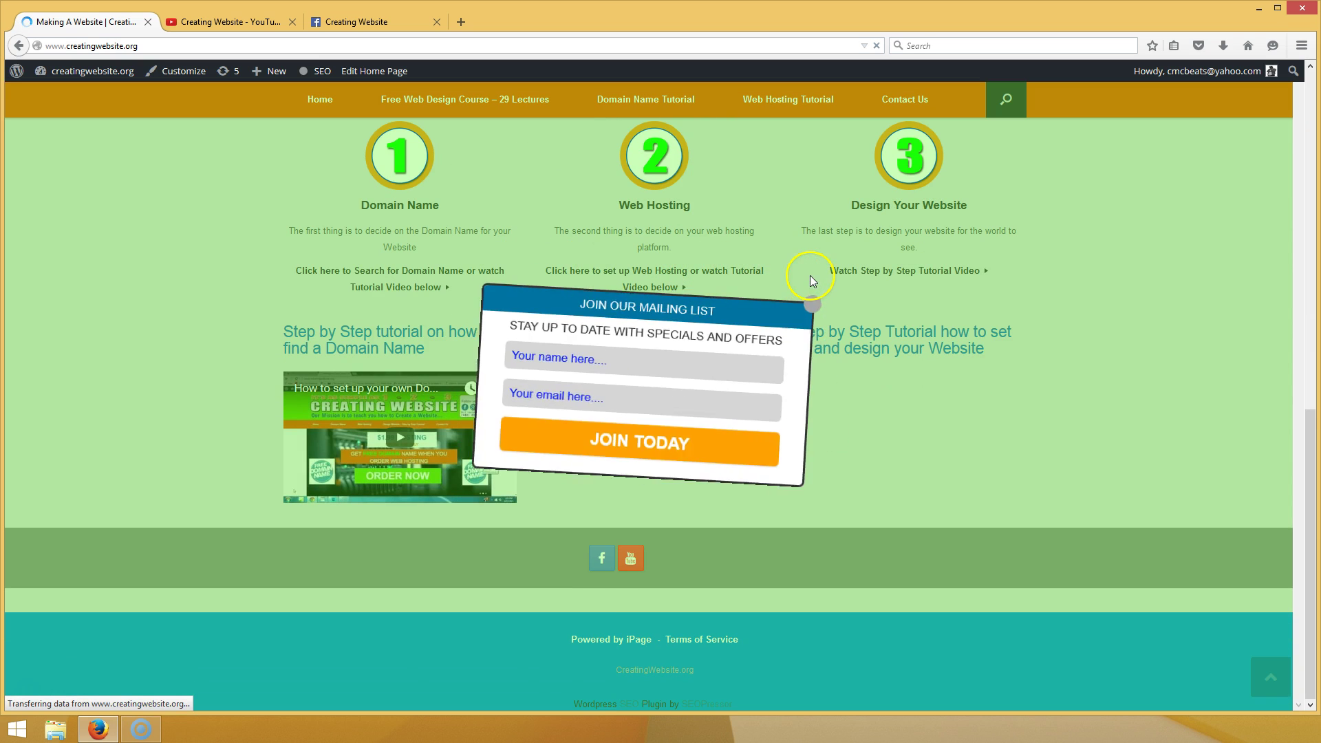
Close the mailing-list popup on the refreshed home page
click(815, 287)
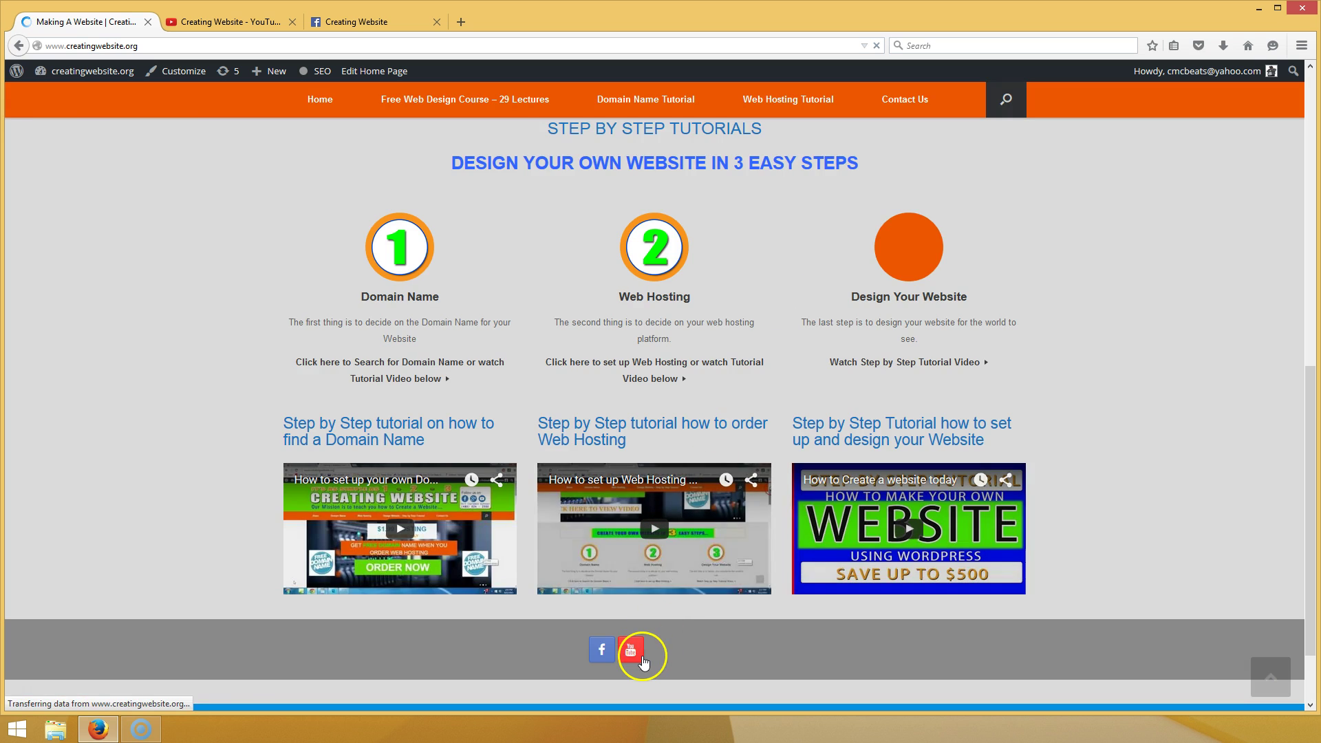